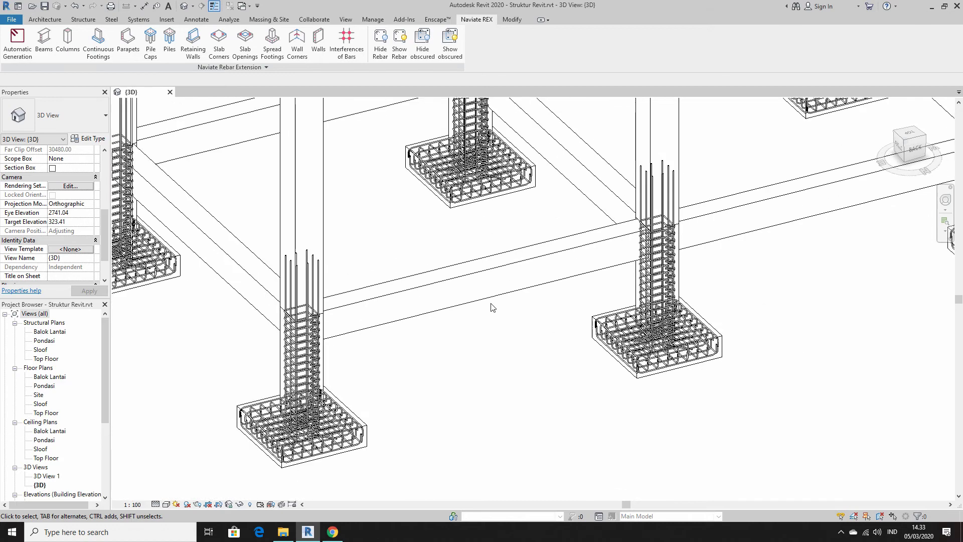
pyautogui.scroll(1, 512, 311)
# Preview the 3D model in the Realistic and then Shaded visual styles.
pyautogui.click(166, 504)
pyautogui.click(175, 485)
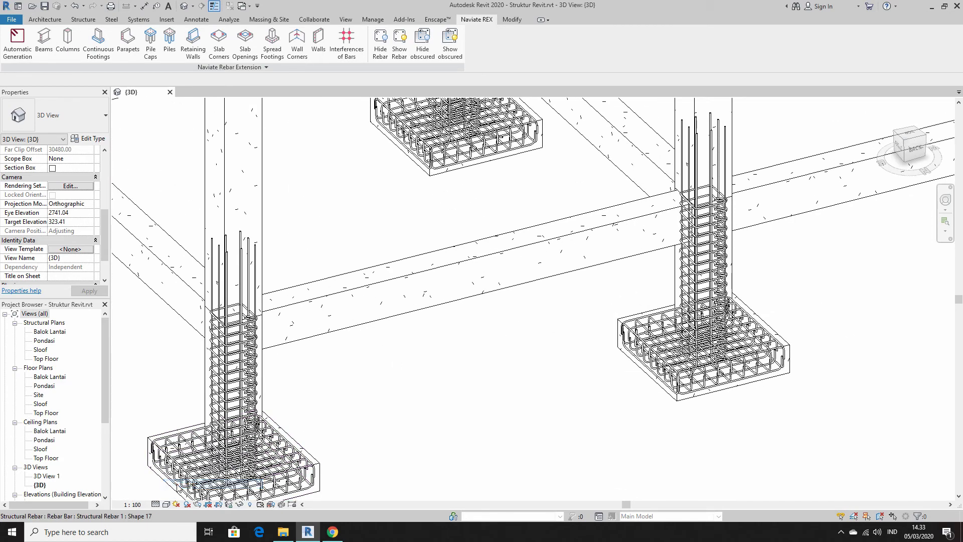
pyautogui.click(166, 504)
pyautogui.click(183, 463)
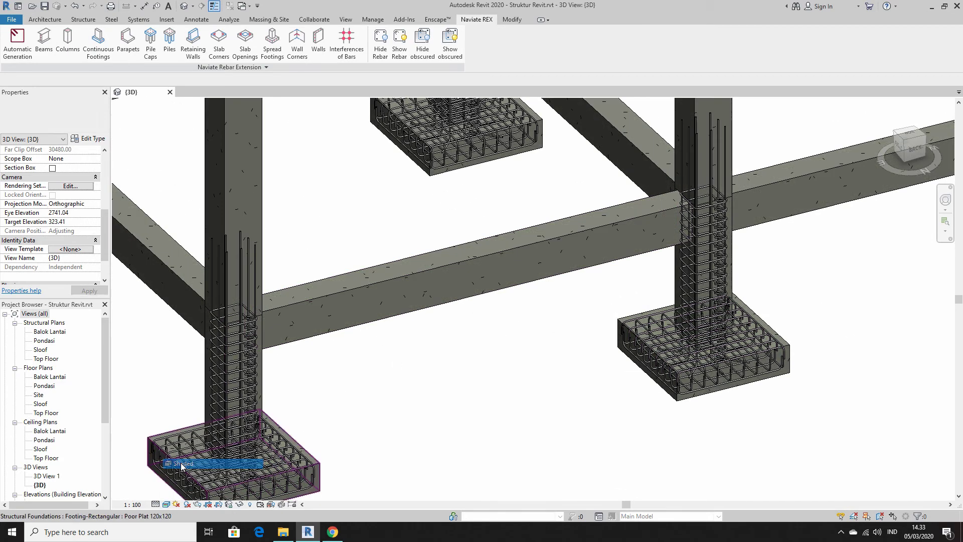
# Switch the view to Wireframe and select the sloof beam between two columns.
pyautogui.moveTo(480, 360); pyautogui.dragTo(447, 405, button='middle')
pyautogui.scroll(3, 739, 345)
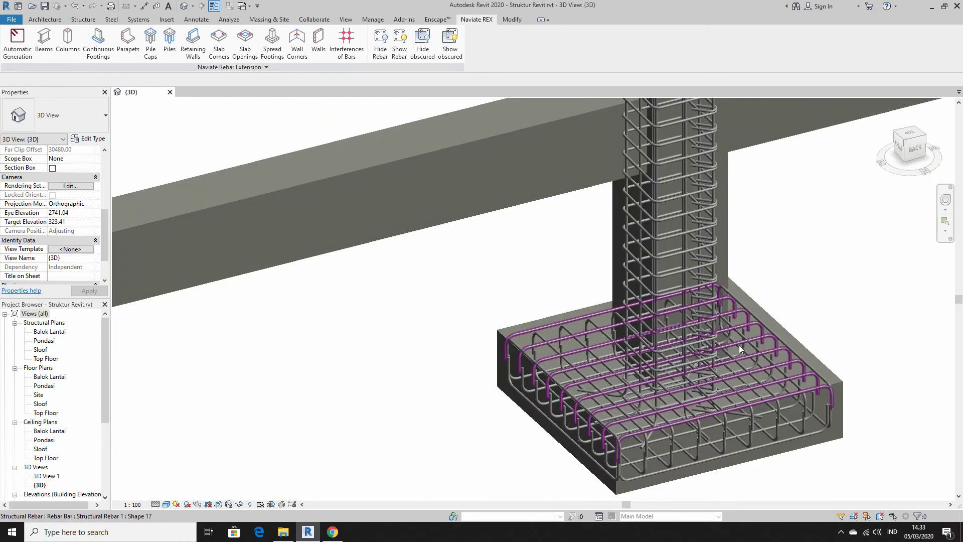
pyautogui.scroll(-3, 739, 344)
pyautogui.click(166, 505)
pyautogui.click(184, 444)
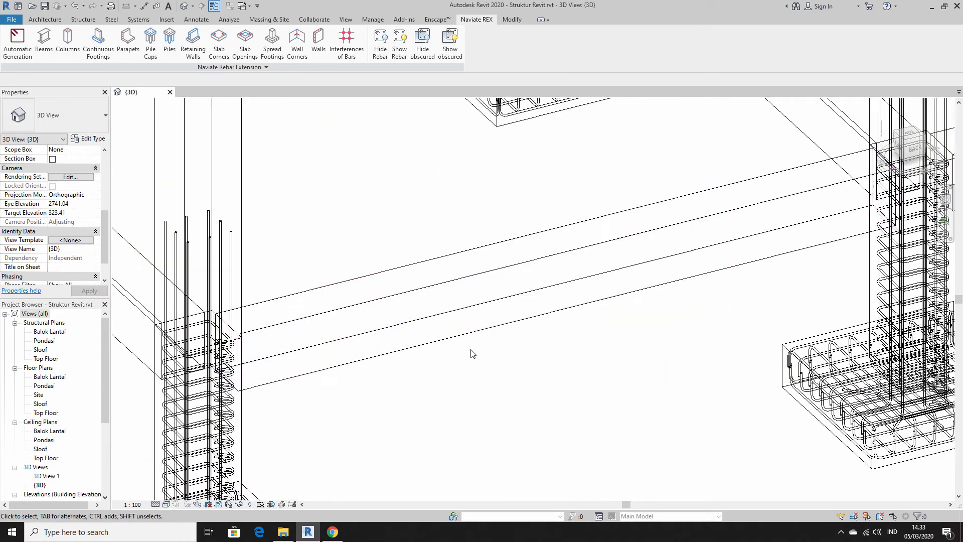
pyautogui.click(652, 285)
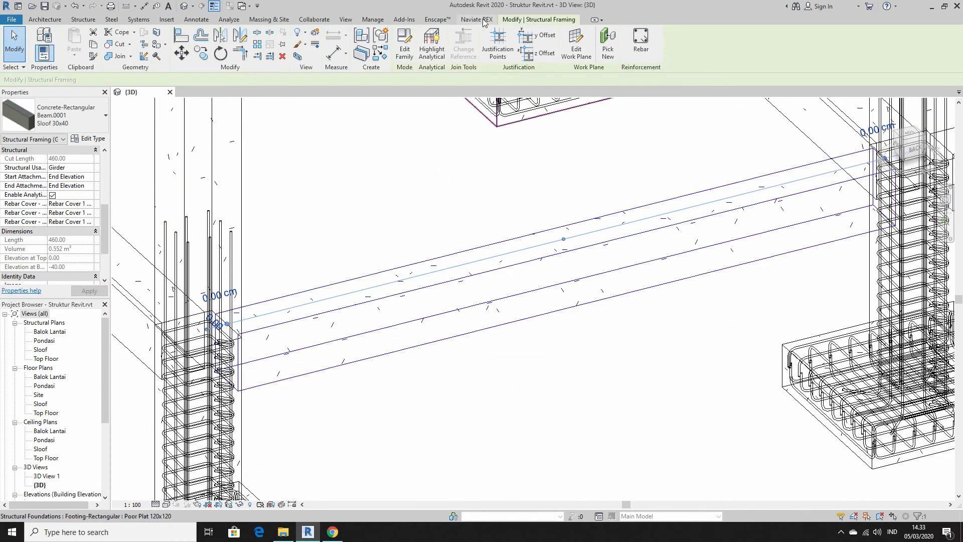
# Launch Naviate REX Automatic Generation with the sloof beam selected.
pyautogui.click(19, 39)
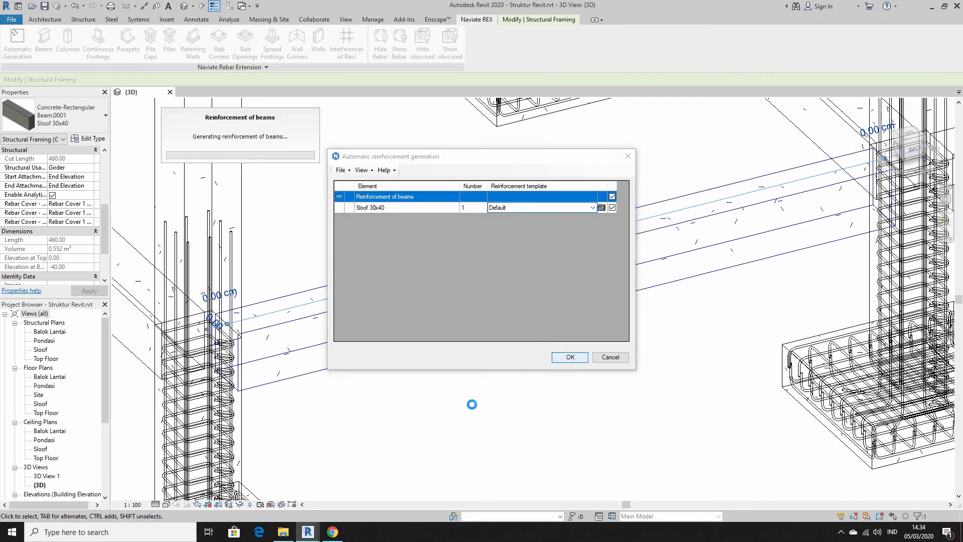
pyautogui.scroll(-5, 458, 355)
pyautogui.scroll(2, 457, 355)
pyautogui.scroll(4, 457, 355)
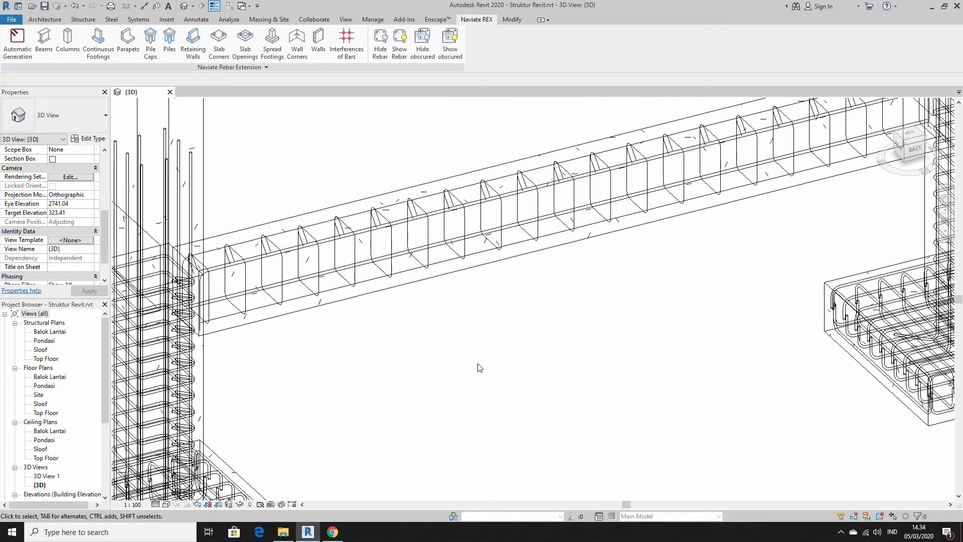
pyautogui.scroll(-1, 483, 303)
pyautogui.click(483, 303)
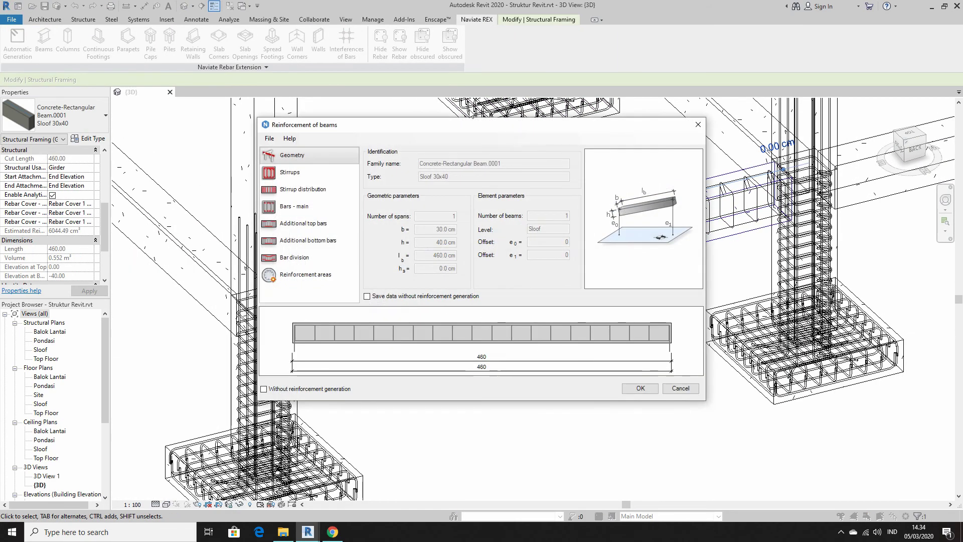
# Generate Structural Rebar 1 stirrups at 115/230/115 mm with 115 end zones.
pyautogui.click(336, 170)
pyautogui.click(459, 167)
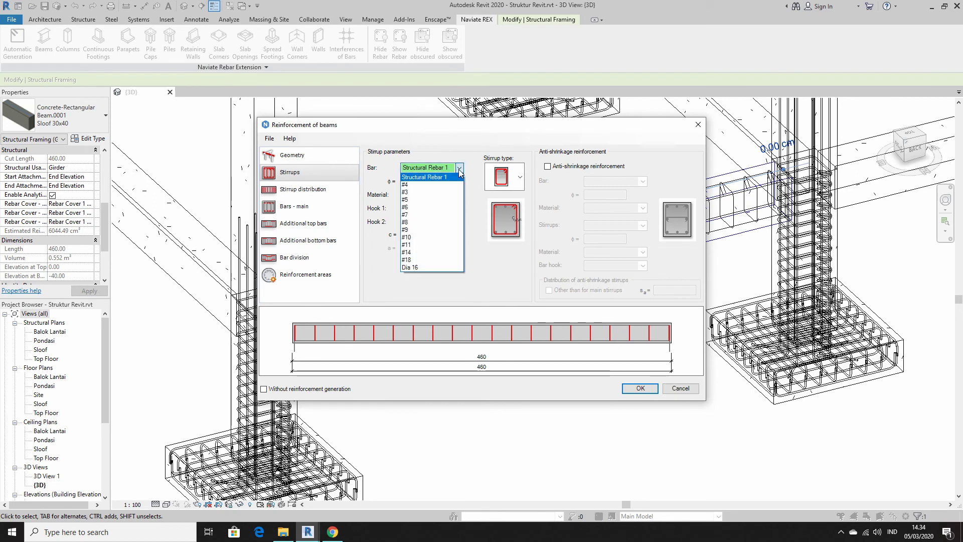
pyautogui.click(458, 176)
pyautogui.click(316, 193)
pyautogui.click(520, 201)
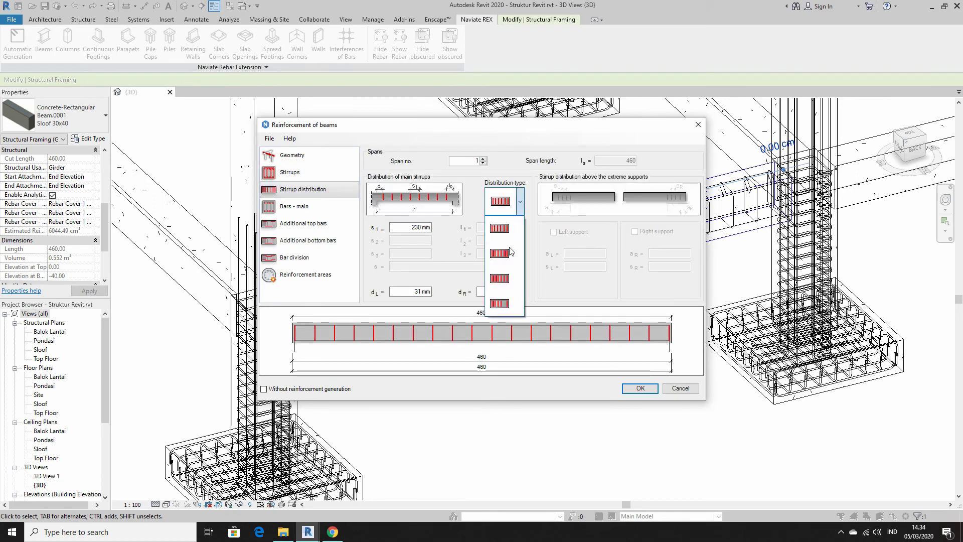
pyautogui.click(509, 253)
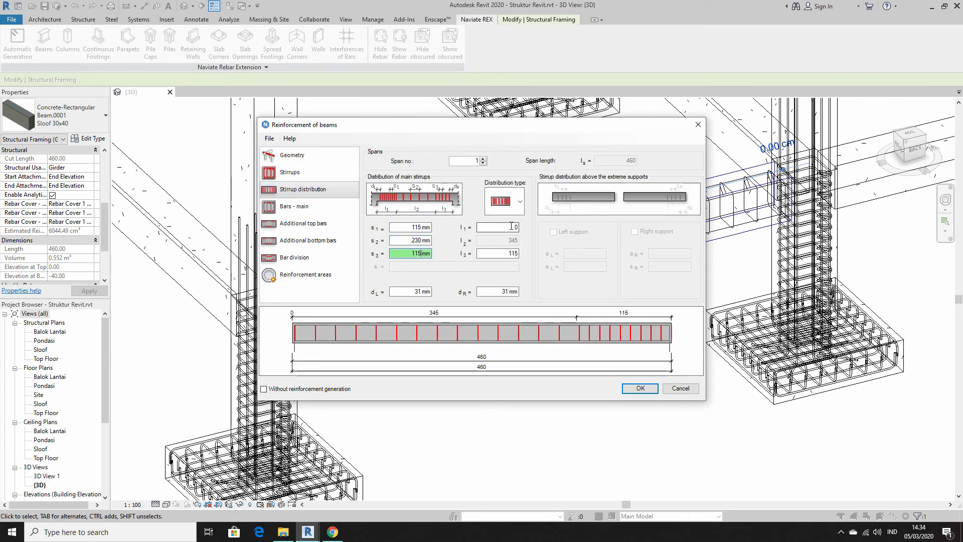
pyautogui.write('115')
pyautogui.click(509, 253)
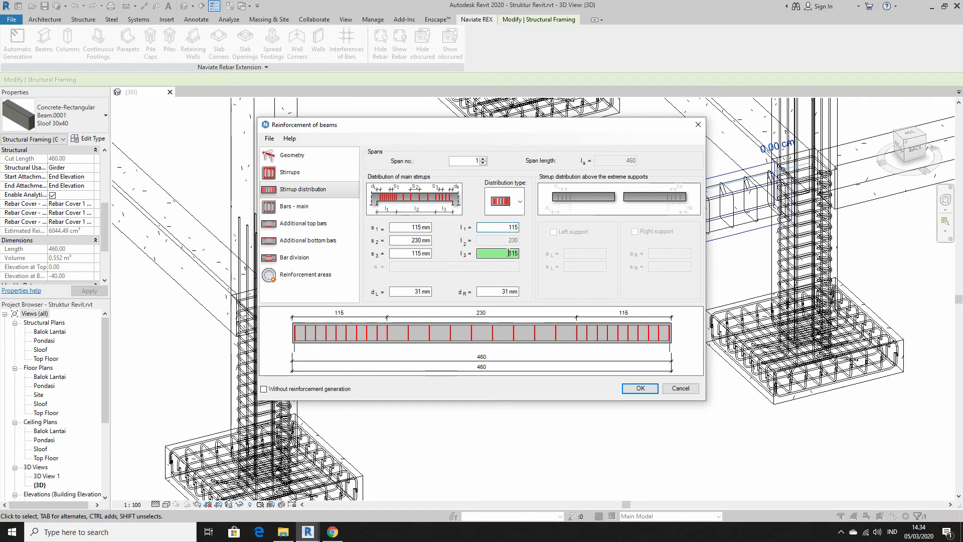
pyautogui.click(425, 343)
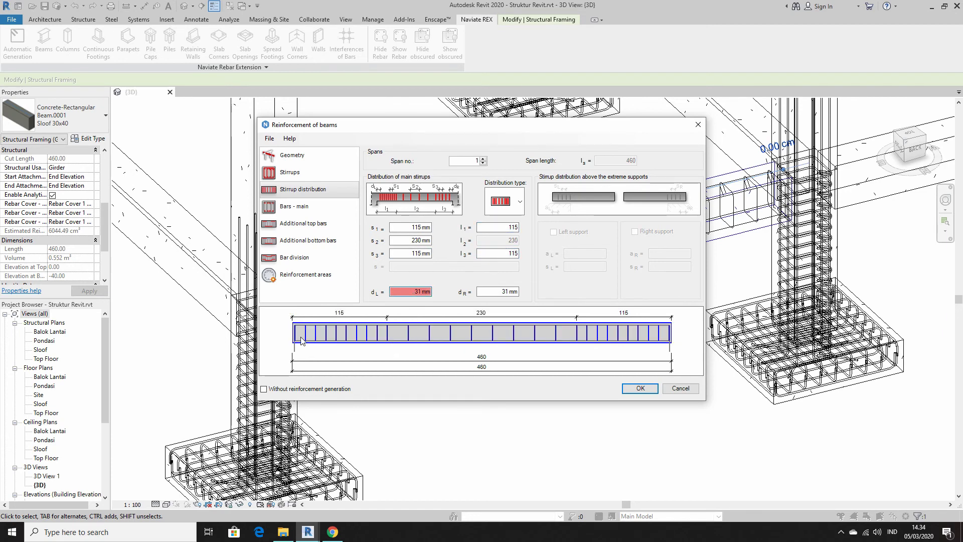
pyautogui.click(641, 388)
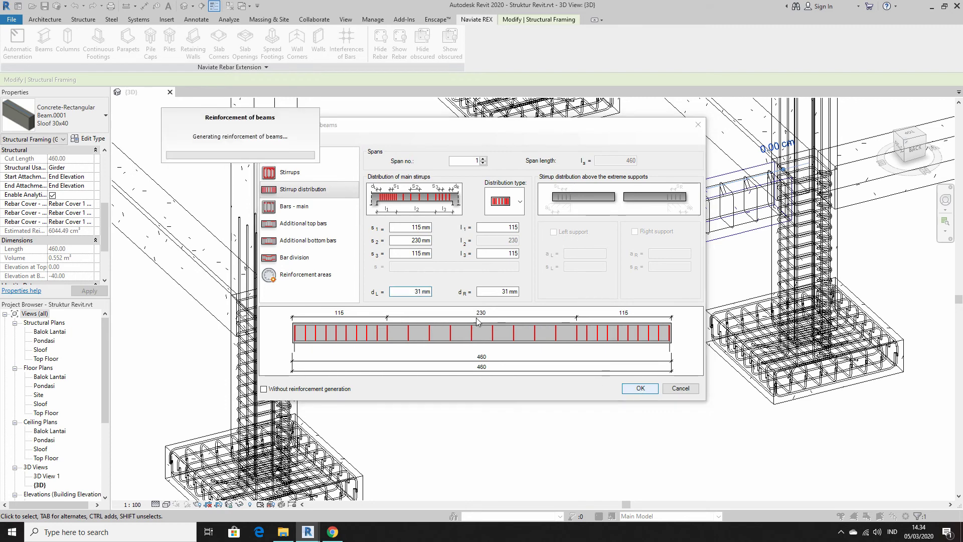
pyautogui.click(491, 337)
pyautogui.scroll(2, 397, 301)
# Select all the stirrups in the reinforced sloof beam.
pyautogui.click(472, 281)
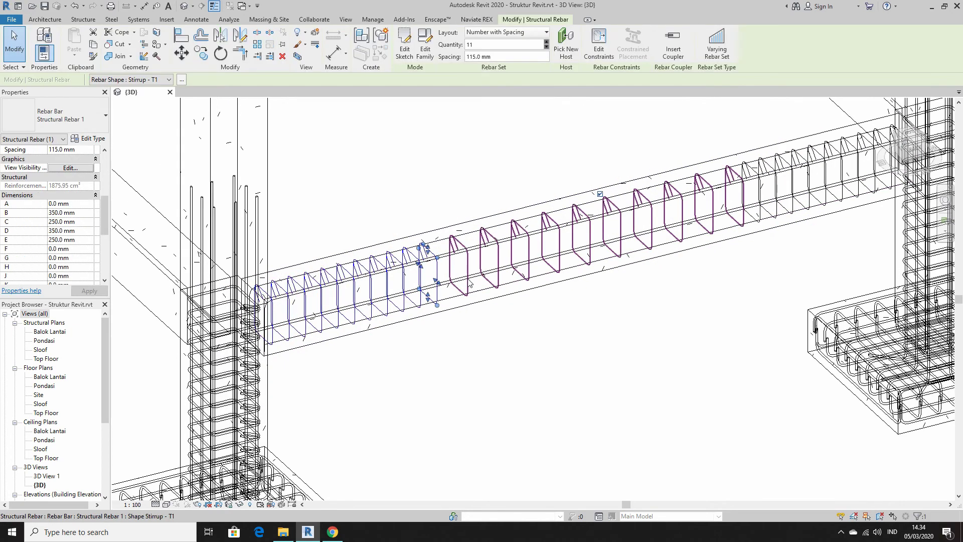
pyautogui.click(676, 362)
pyautogui.click(608, 273)
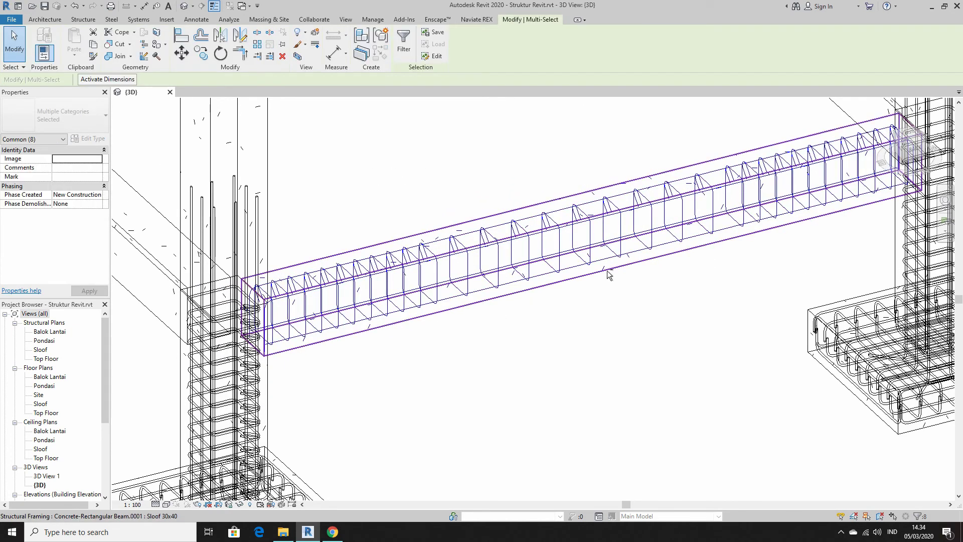
pyautogui.scroll(-2, 21, 213)
# Make the stirrups View unobscured in the {3D} view.
pyautogui.click(70, 258)
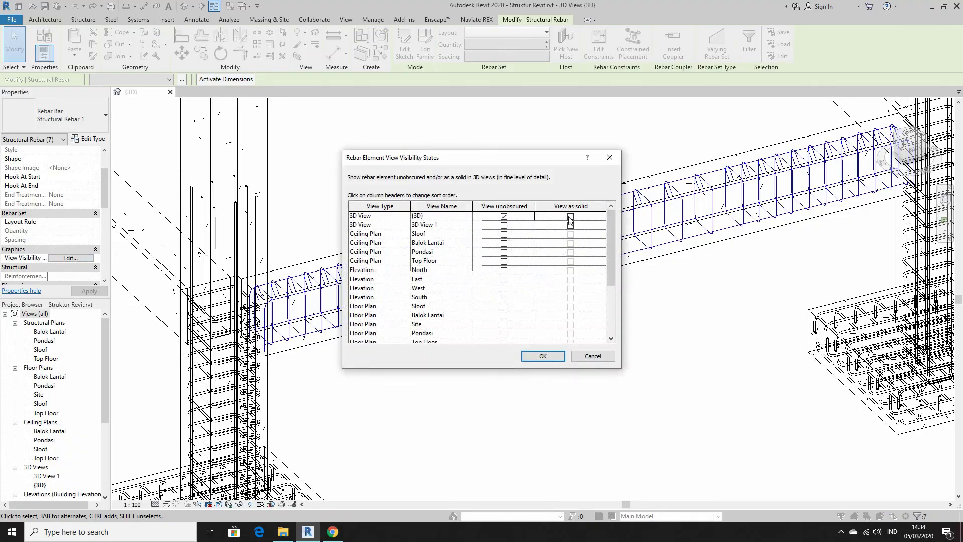
pyautogui.click(542, 356)
pyautogui.scroll(-3, 424, 337)
pyautogui.scroll(-2, 424, 338)
pyautogui.scroll(3, 614, 296)
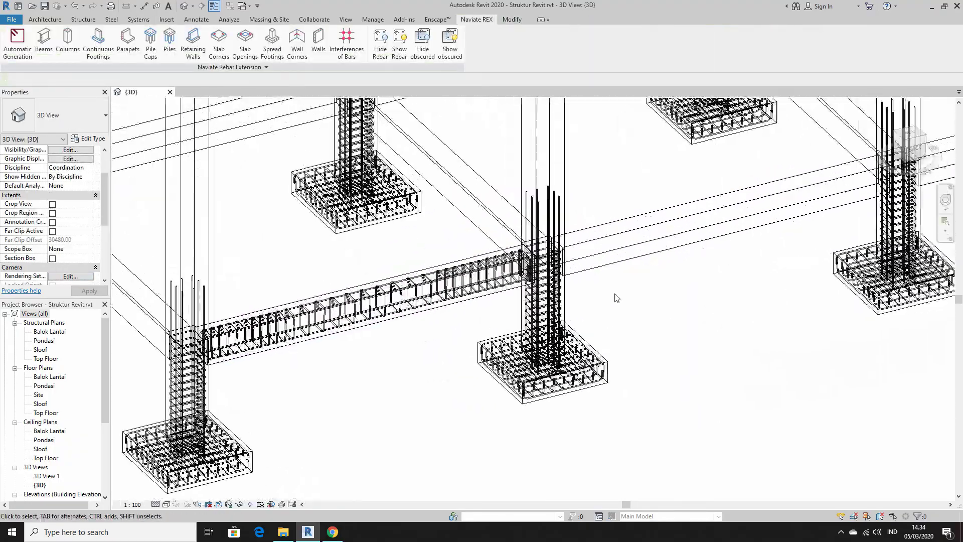
pyautogui.scroll(3, 617, 297)
pyautogui.scroll(-2, 300, 321)
pyautogui.scroll(-2, 428, 258)
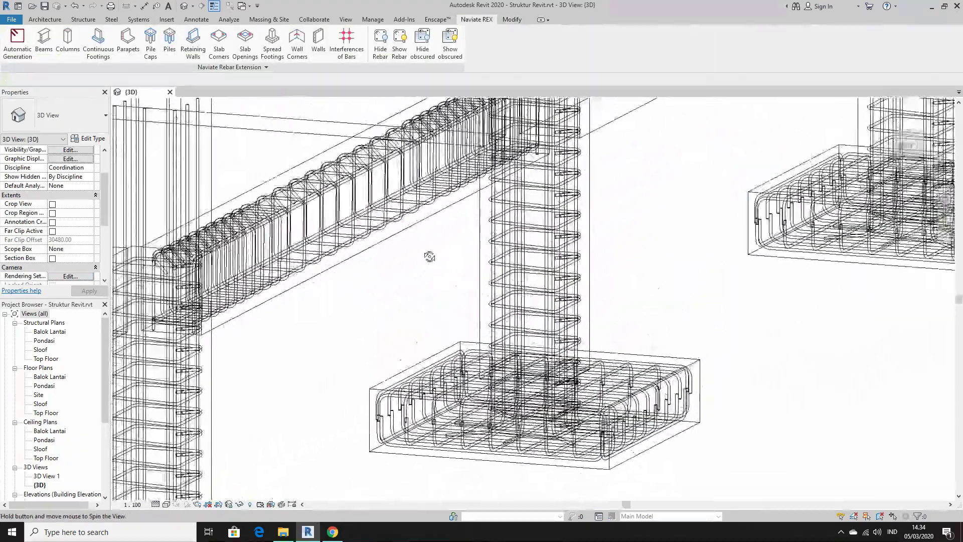
pyautogui.scroll(3, 531, 316)
pyautogui.scroll(2, 535, 317)
pyautogui.click(535, 318)
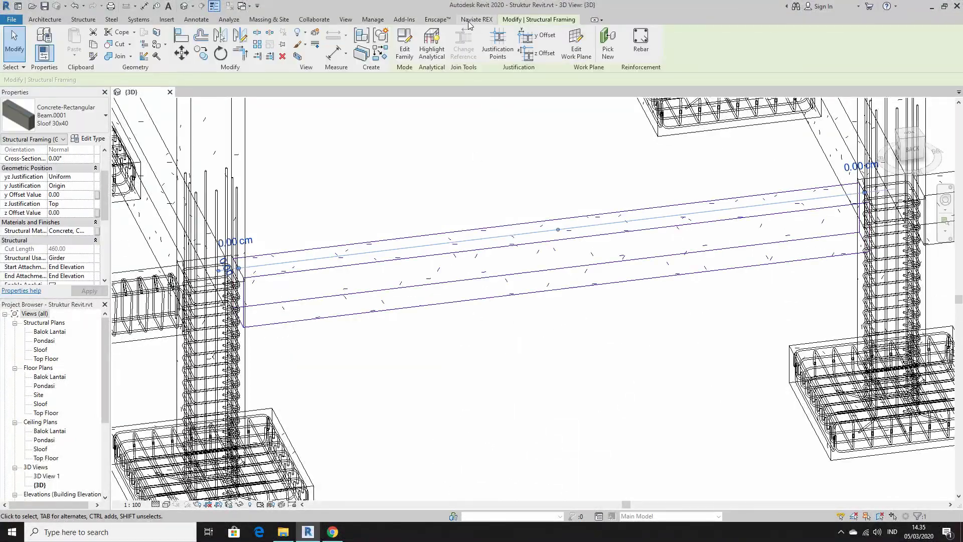
# Generate REX stirrups on the next sloof beam at 115/230/115 mm spacing.
pyautogui.press('Return')
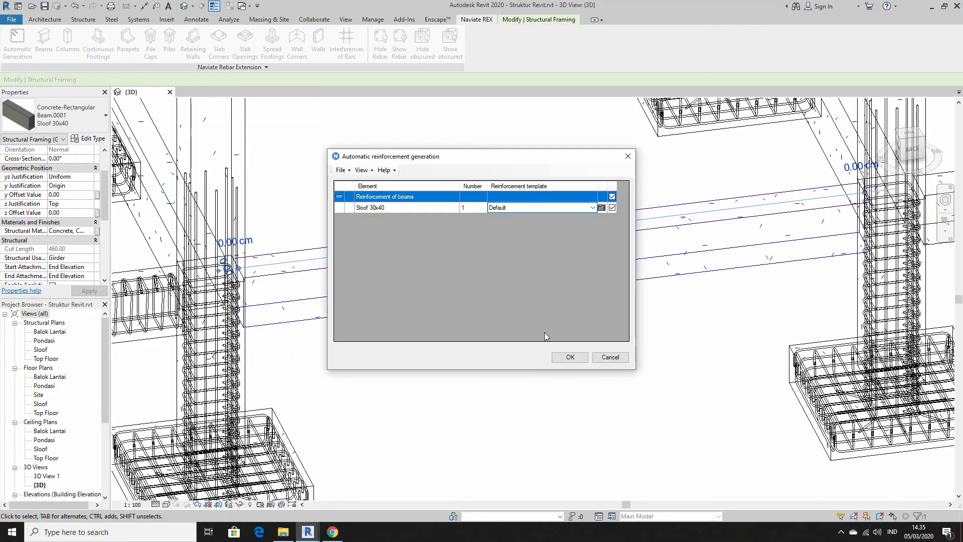
pyautogui.click(574, 359)
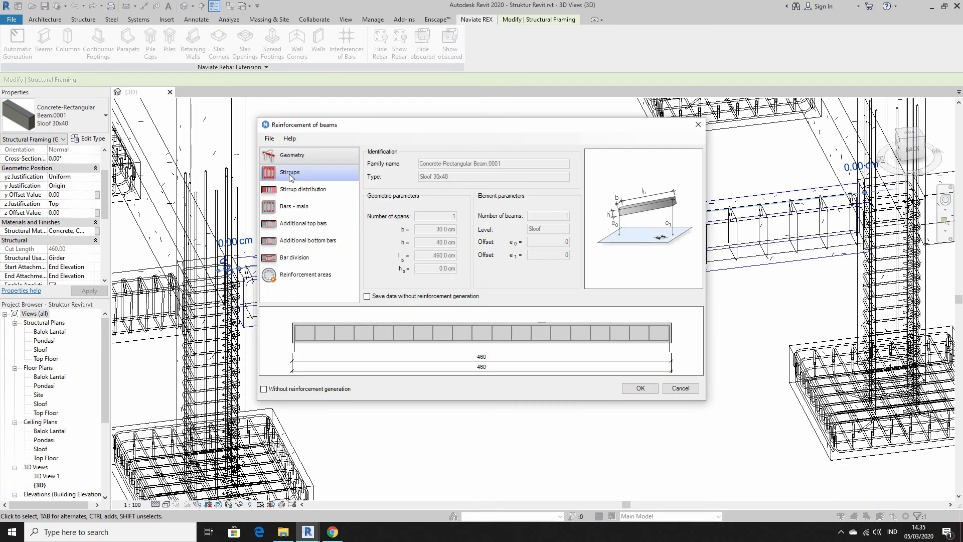
pyautogui.click(517, 209)
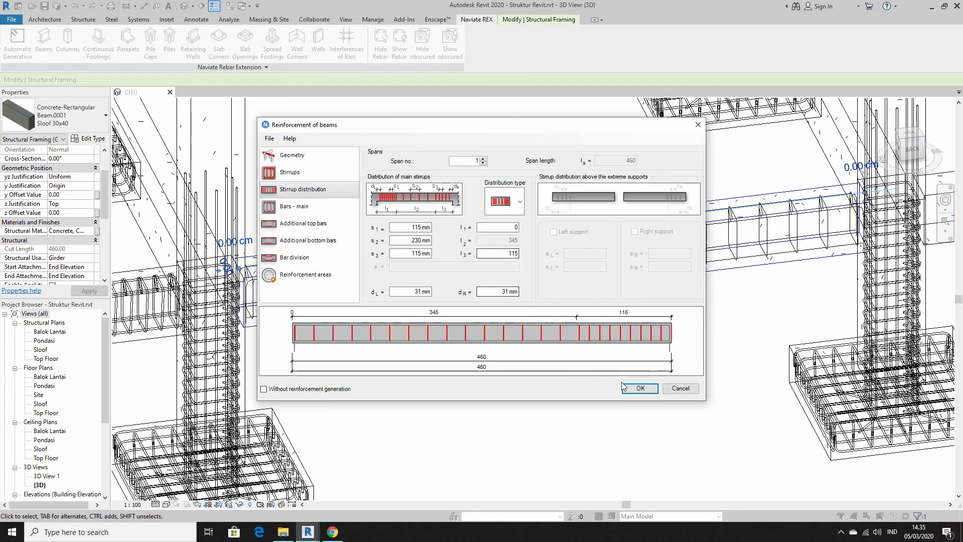
pyautogui.click(637, 388)
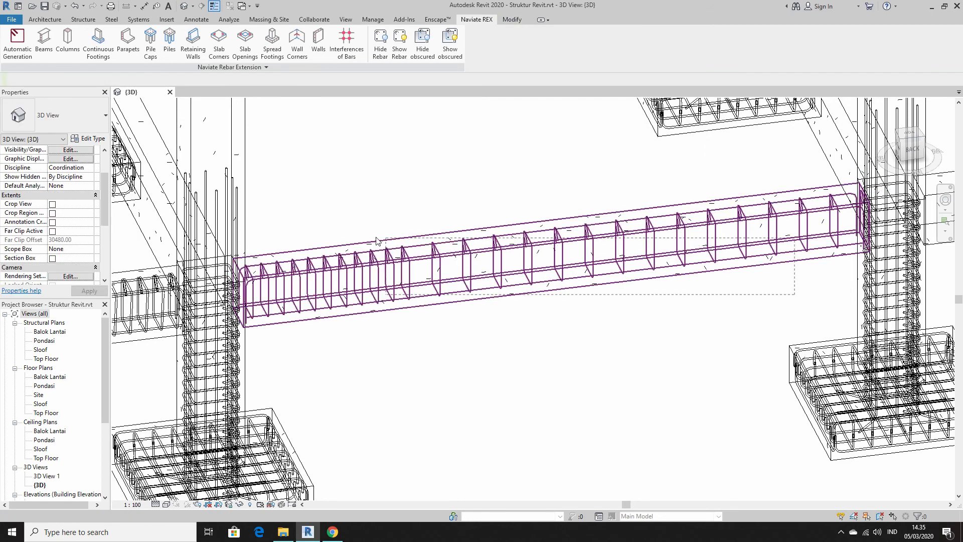
# Filter to the beam's Structural Rebar and set it View unobscured in {3D}.
pyautogui.click(33, 139)
pyautogui.click(33, 164)
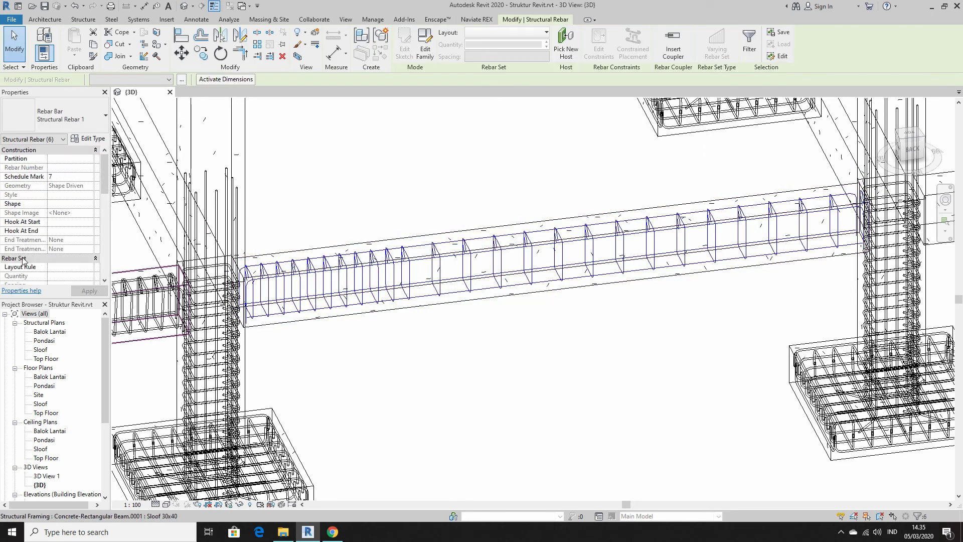
pyautogui.click(71, 231)
pyautogui.click(543, 355)
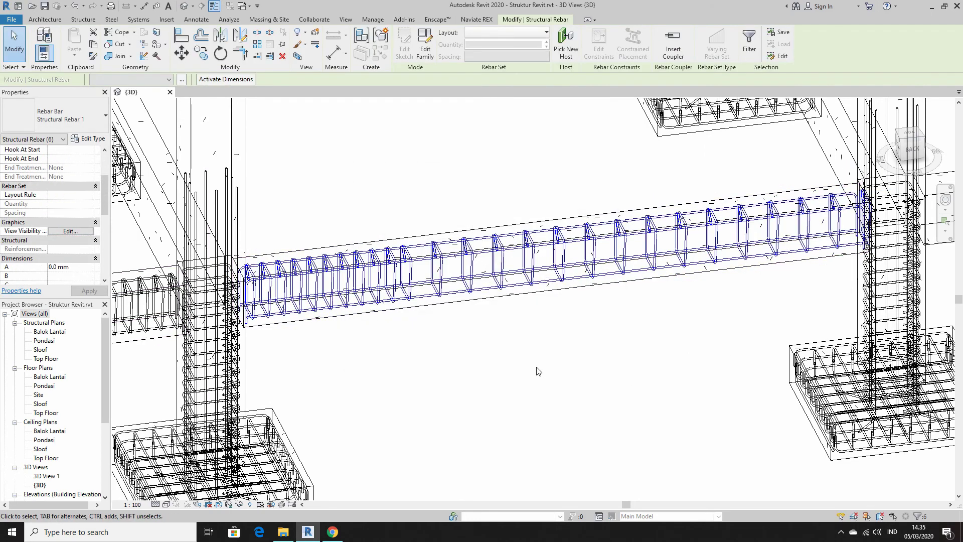
pyautogui.press('Escape')
pyautogui.scroll(-5, 371, 328)
pyautogui.moveTo(372, 329)
pyautogui.keyDown('shift'); pyautogui.mouseDown(button='middle')
pyautogui.moveTo(510, 348)
pyautogui.moveTo(510, 356)
pyautogui.mouseUp(button='middle'); pyautogui.keyUp('shift')
pyautogui.scroll(8, 509, 348)
pyautogui.click(510, 216)
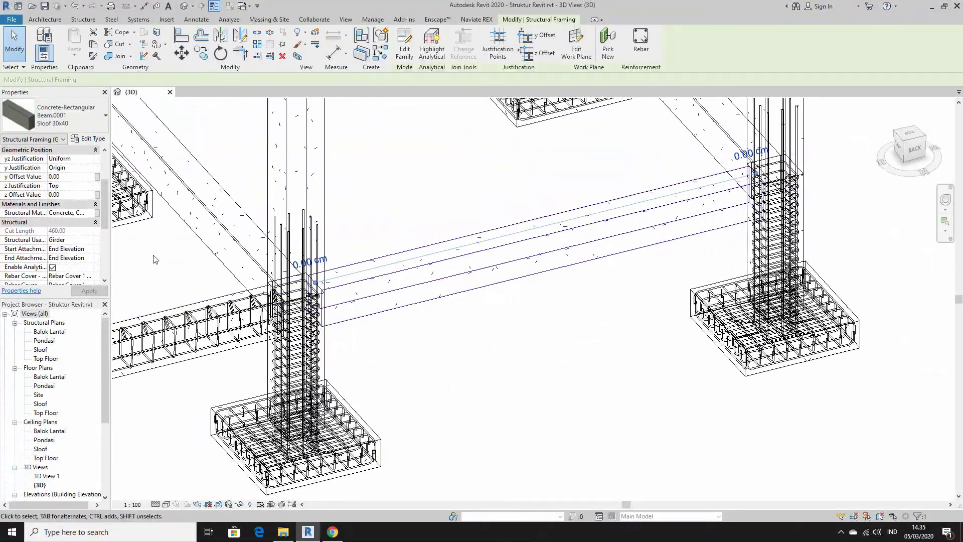
# Start Naviate REX automatic reinforcement for the selected sloof beam.
pyautogui.click(477, 19)
pyautogui.click(18, 42)
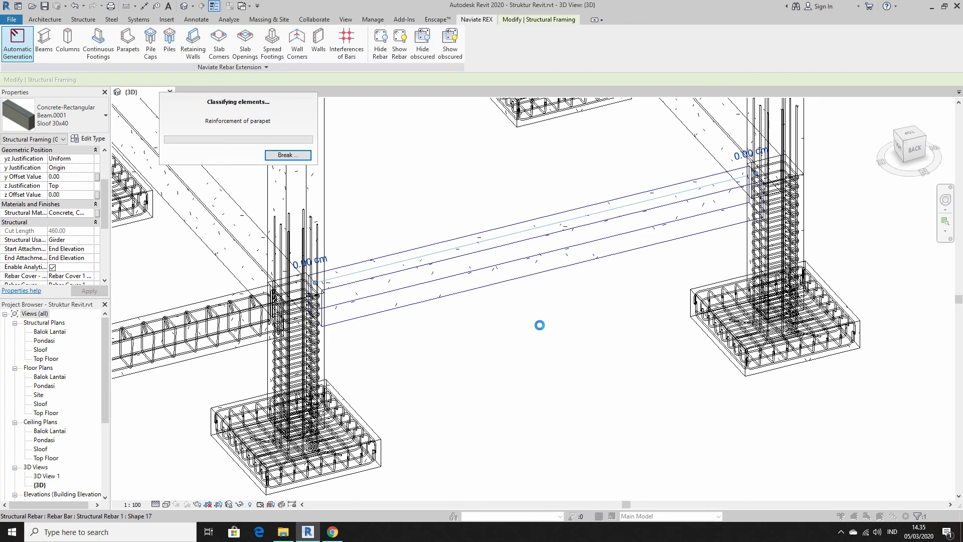
pyautogui.click(570, 359)
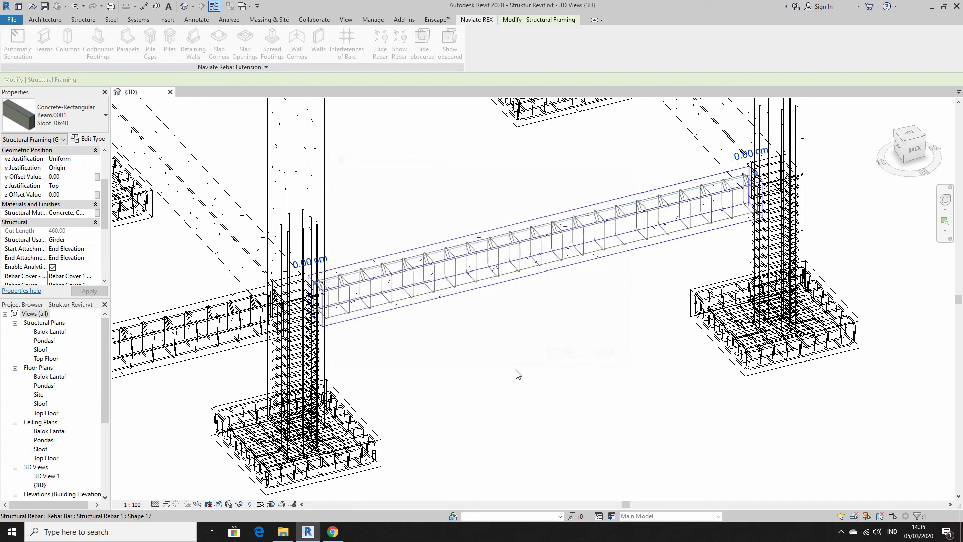
pyautogui.scroll(2, 508, 301)
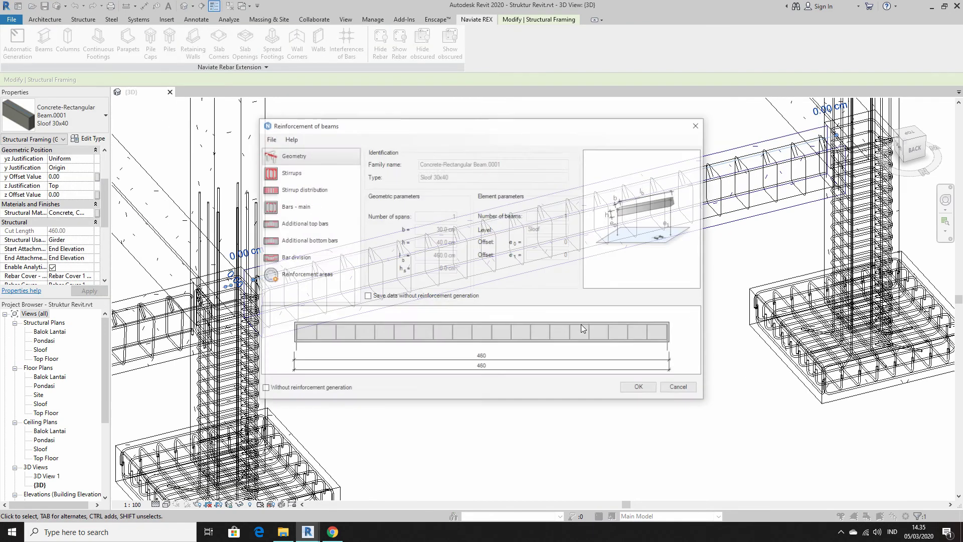
# Choose the dense-at-ends stirrup distribution type in Reinforcement of beams.
pyautogui.click(289, 172)
pyautogui.click(303, 189)
pyautogui.click(520, 205)
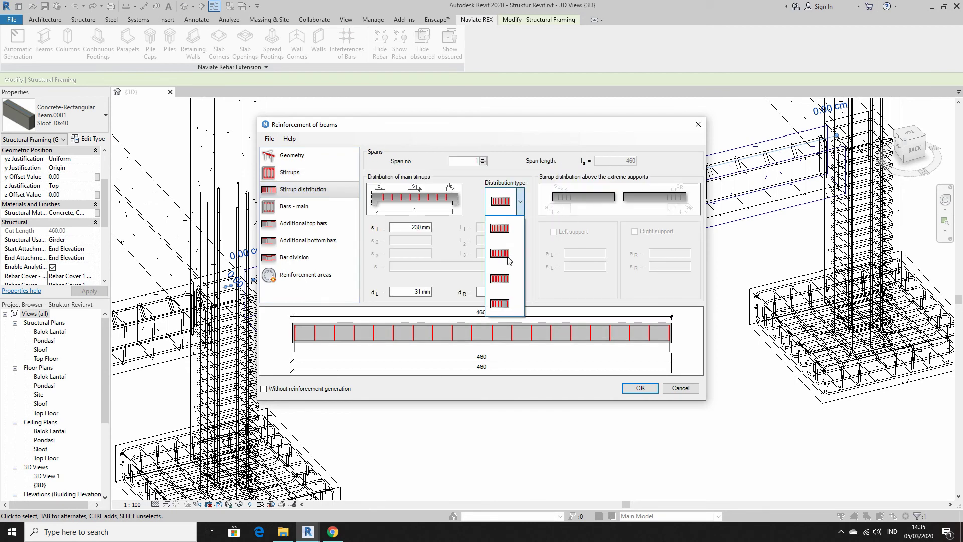
pyautogui.click(500, 221)
pyautogui.click(522, 204)
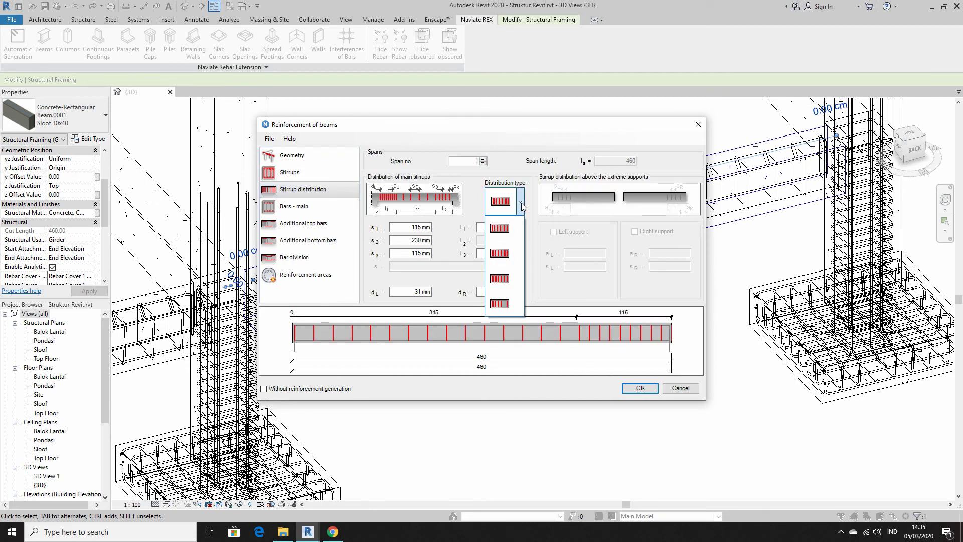
pyautogui.click(501, 221)
pyautogui.click(518, 201)
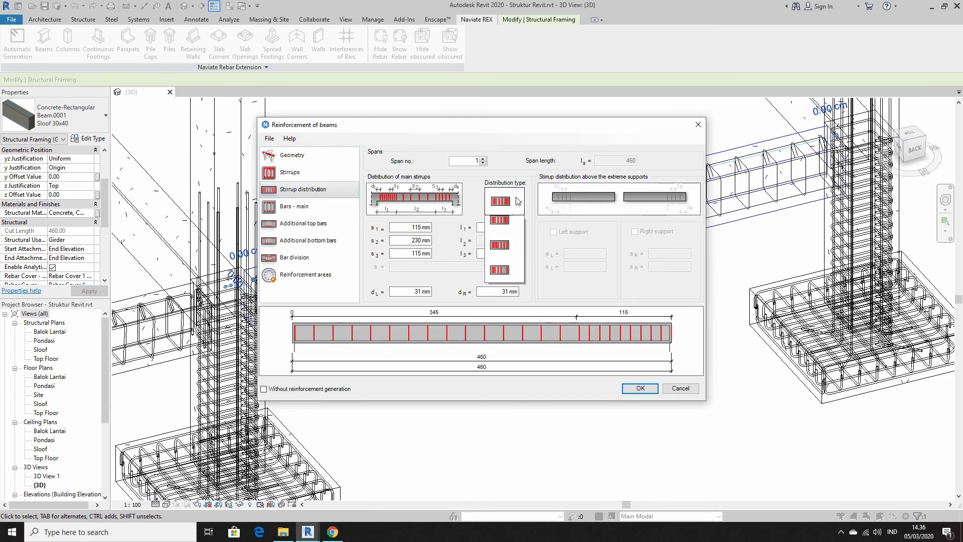
pyautogui.click(510, 289)
pyautogui.click(520, 202)
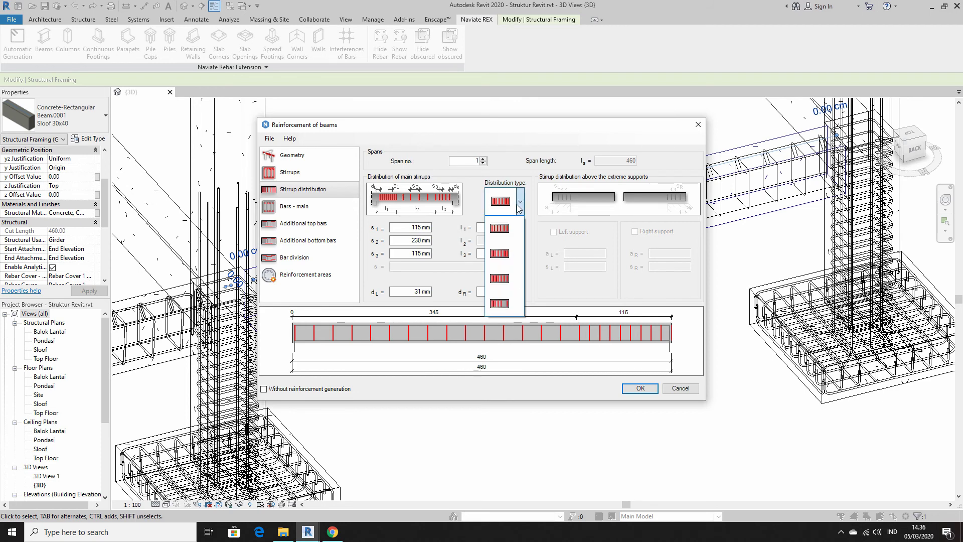
pyautogui.click(496, 254)
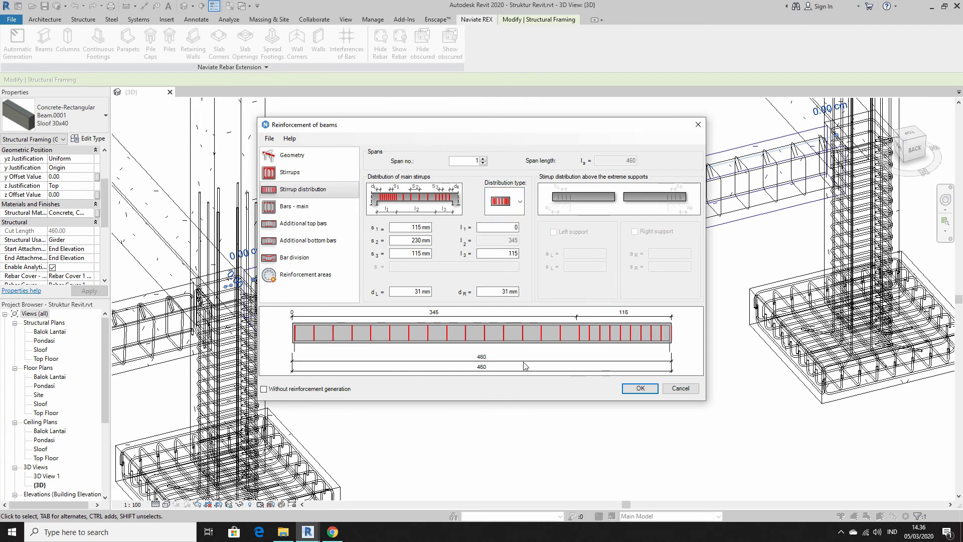
# Set stirrup spacings s1/s2/s3 to 100/150/100 mm and generate the stirrups.
pyautogui.click(640, 388)
pyautogui.keyDown('shift'); pyautogui.moveTo(633, 378); pyautogui.dragTo(603, 360, button='middle'); pyautogui.keyUp('shift')
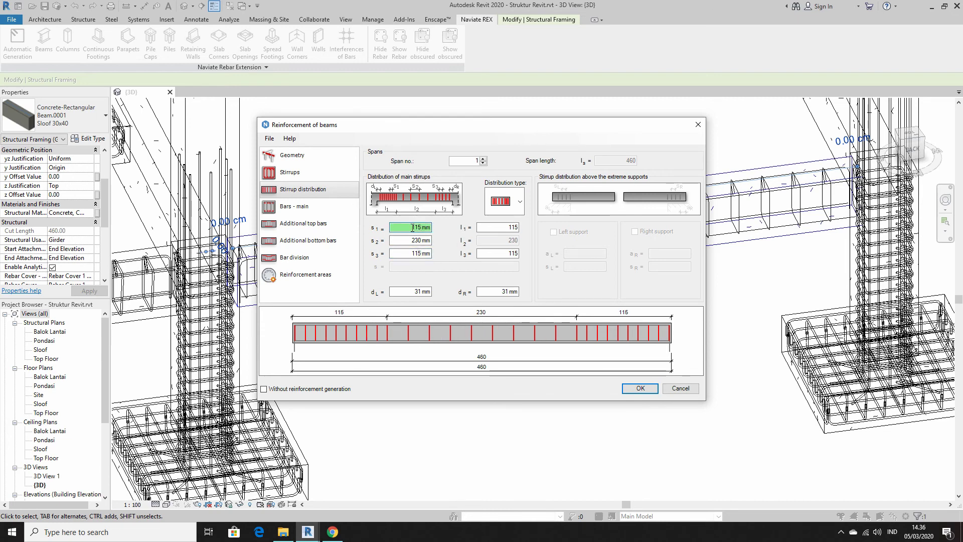
pyautogui.write('100')
pyautogui.click(413, 240)
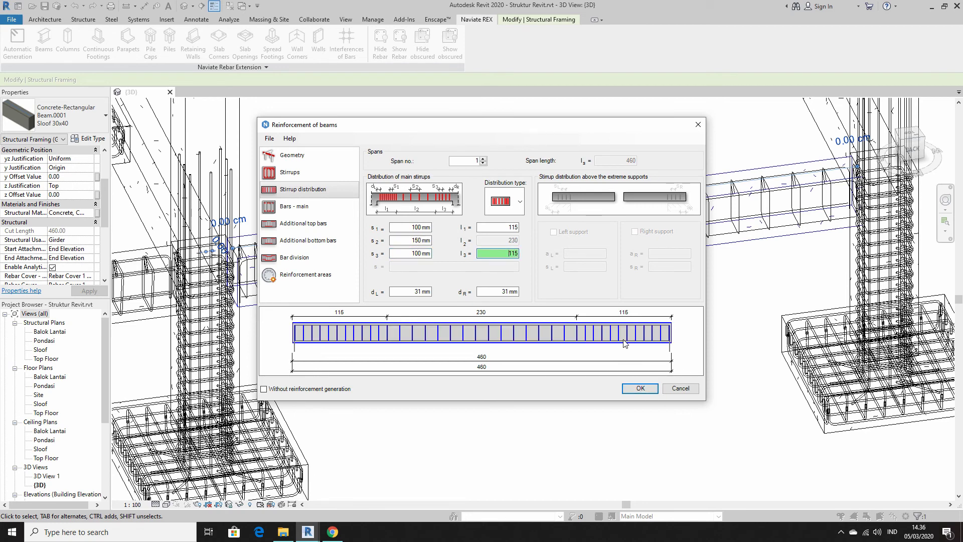
pyautogui.click(641, 389)
# Select the next sloof beam and generate REX stirrups at 100/150/100 mm.
pyautogui.scroll(-5, 646, 395)
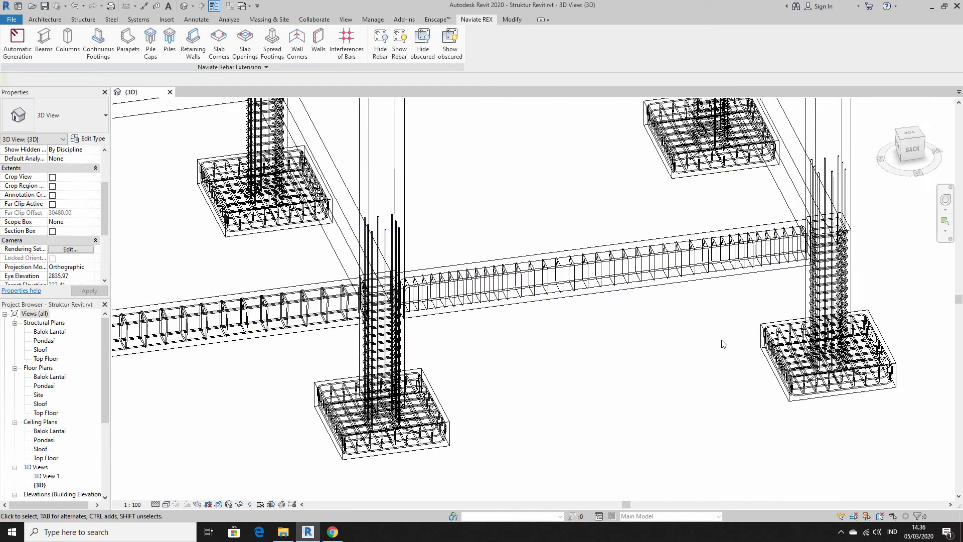
pyautogui.scroll(-3, 723, 344)
pyautogui.scroll(5, 434, 337)
pyautogui.click(434, 338)
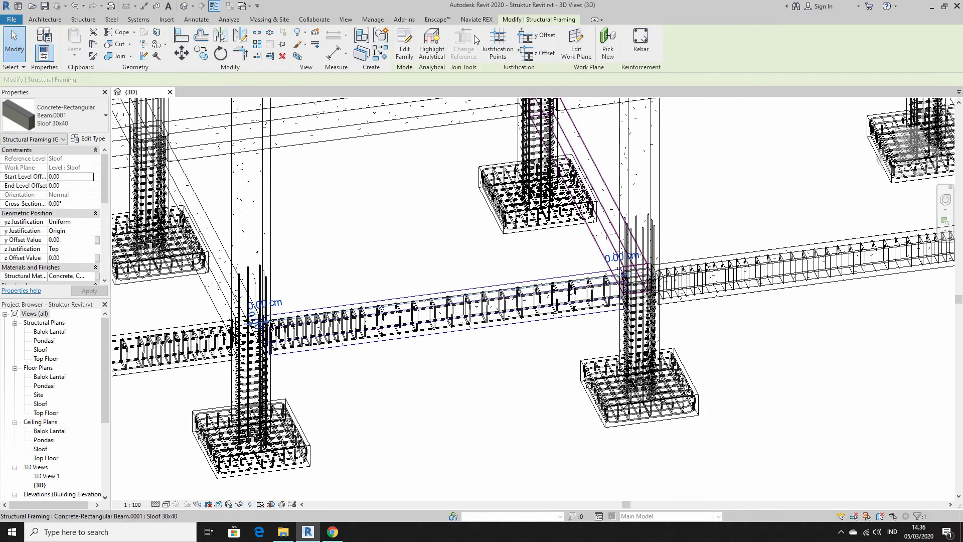
pyautogui.click(476, 19)
pyautogui.click(44, 40)
pyautogui.write('115')
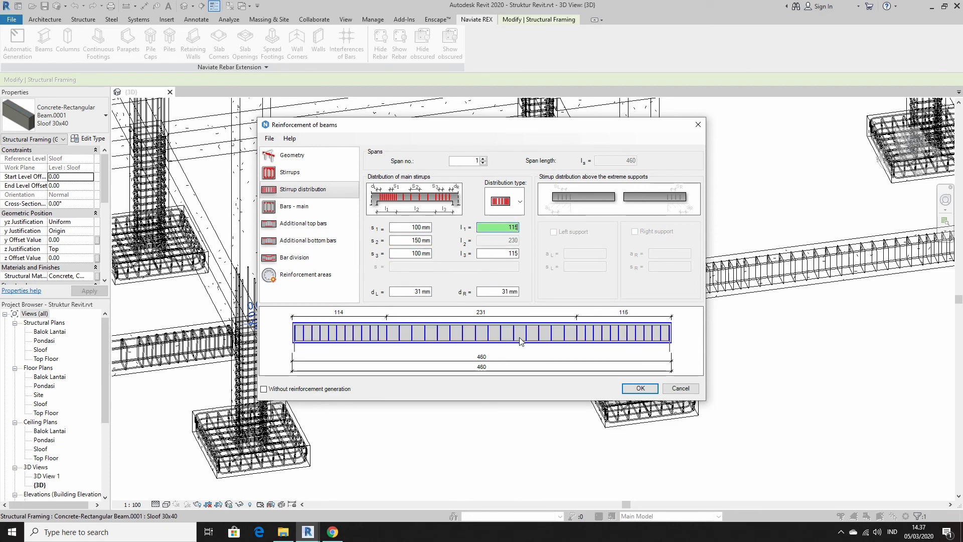
pyautogui.click(641, 388)
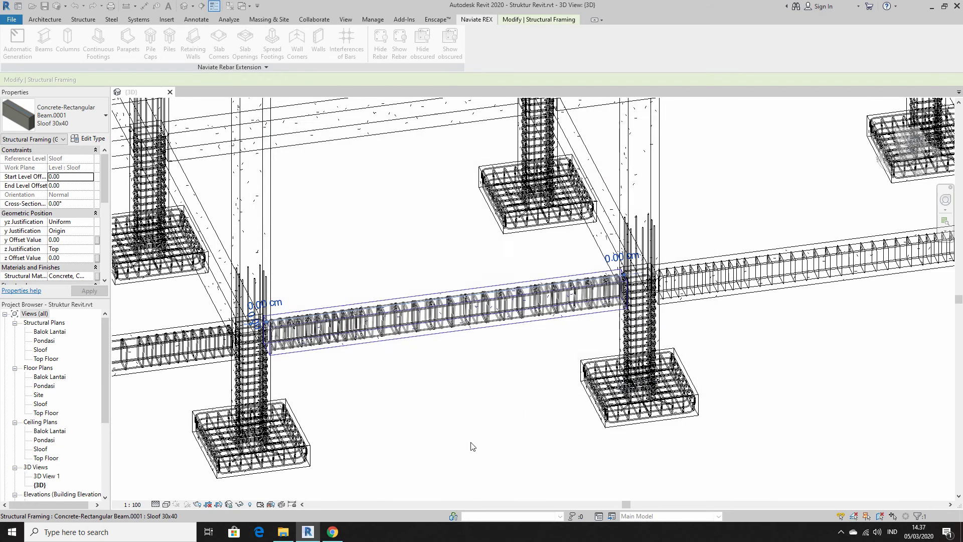
pyautogui.scroll(3, 336, 378)
pyautogui.scroll(-2, 337, 378)
# Generate 100/150/100 mm stirrups on the left sloof beam with Naviate REX Beams.
pyautogui.click(335, 377)
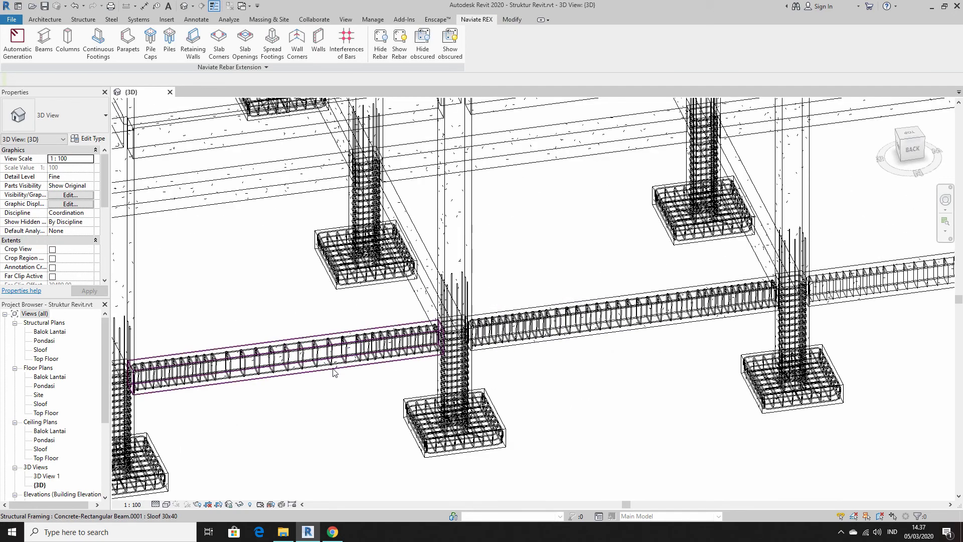
pyautogui.click(476, 19)
pyautogui.click(606, 304)
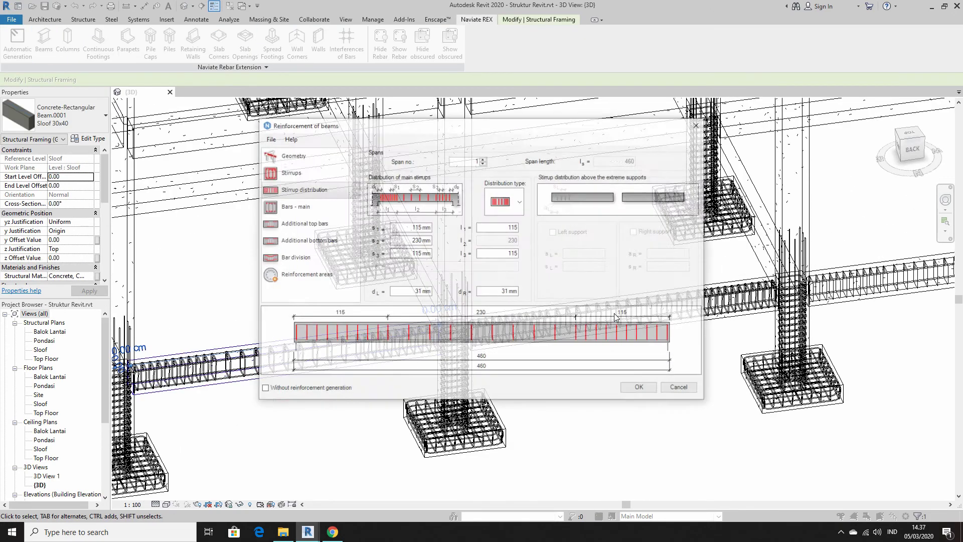
pyautogui.write('100')
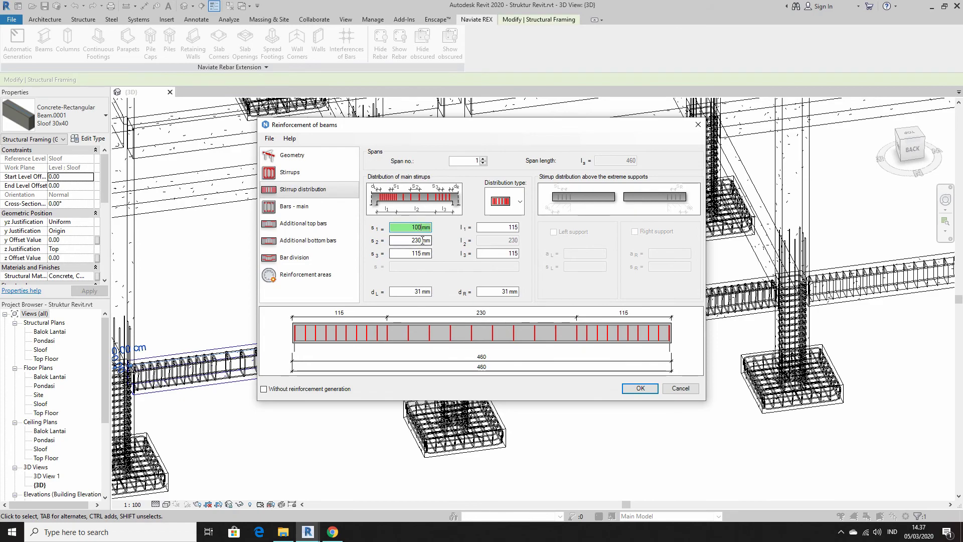
pyautogui.write('00')
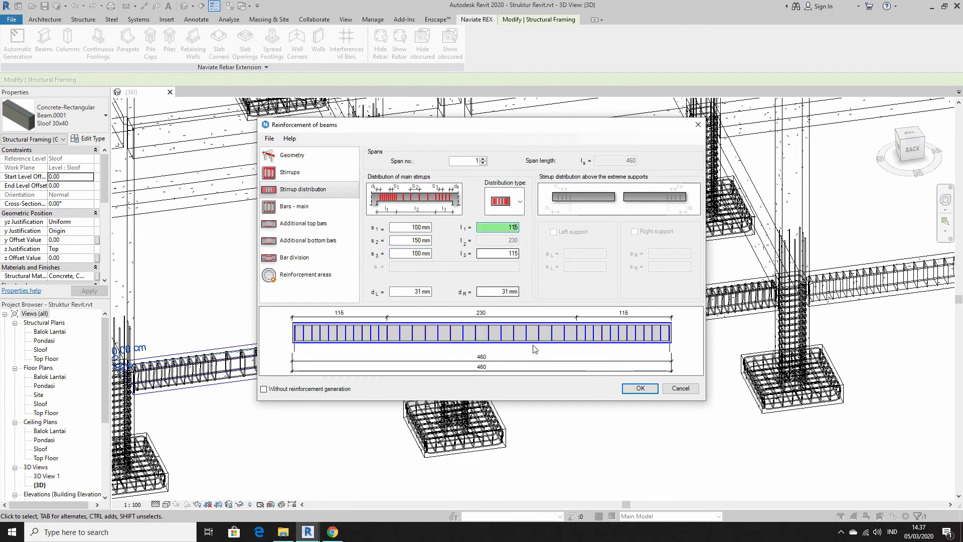
pyautogui.click(641, 389)
# Select the new stirrups and check their View Visibility States settings.
pyautogui.scroll(-3, 363, 371)
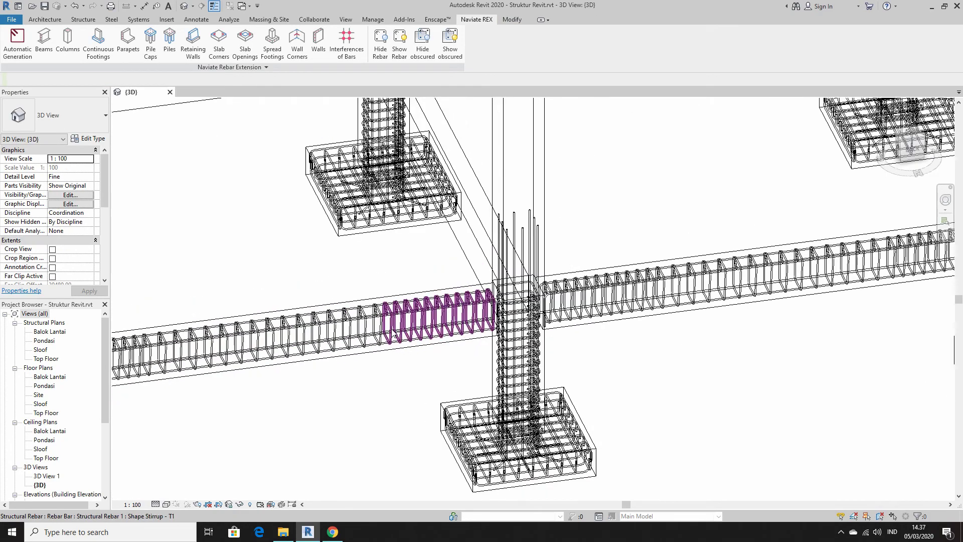
pyautogui.scroll(-4, 645, 290)
pyautogui.scroll(8, 645, 290)
pyautogui.click(450, 315)
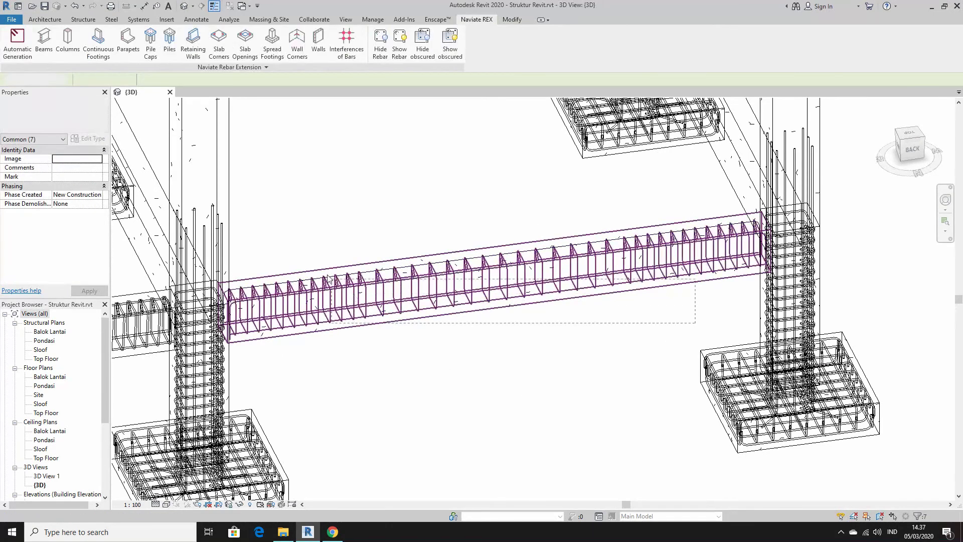
pyautogui.click(71, 203)
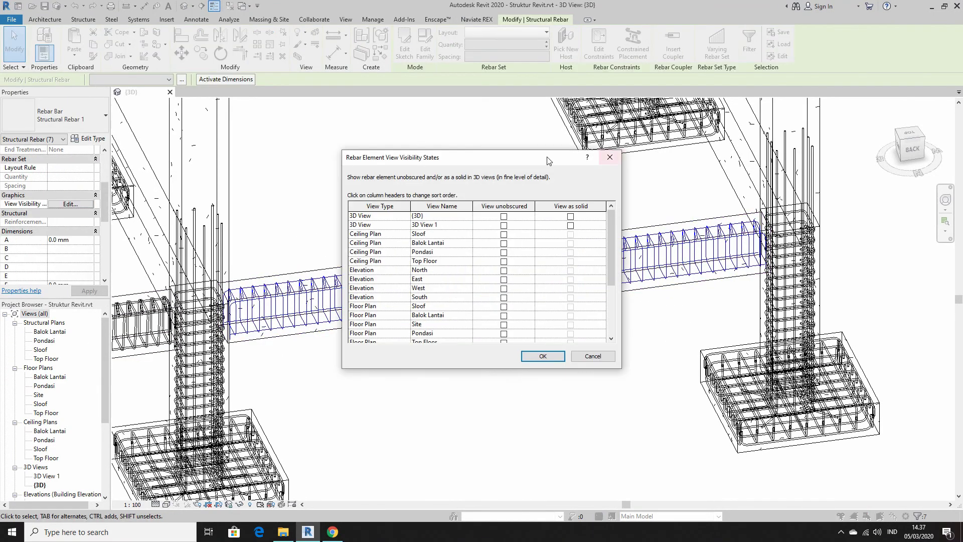
pyautogui.click(542, 356)
pyautogui.click(552, 387)
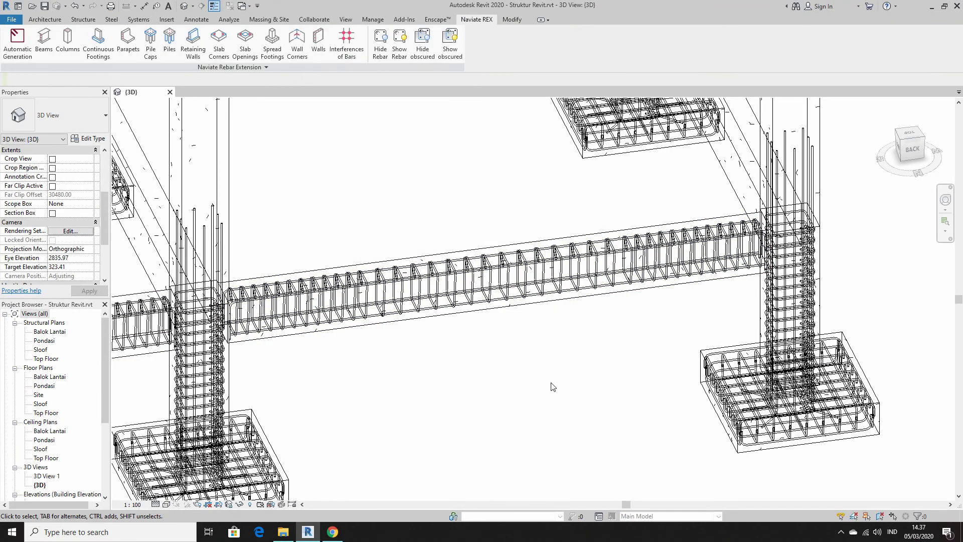
pyautogui.scroll(-4, 552, 383)
# Select the next sloof beam and start Naviate REX automatic reinforcement.
pyautogui.moveTo(552, 382)
pyautogui.keyDown('shift'); pyautogui.mouseDown(button='middle')
pyautogui.moveTo(594, 371)
pyautogui.moveTo(428, 378)
pyautogui.moveTo(652, 419)
pyautogui.mouseUp(button='middle'); pyautogui.keyUp('shift')
pyautogui.scroll(3, 652, 419)
pyautogui.scroll(2, 382, 333)
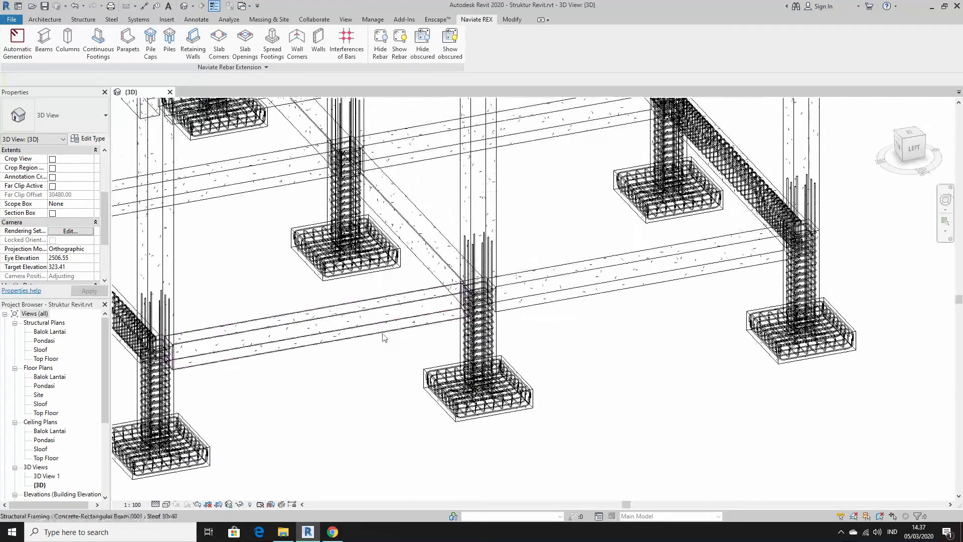
pyautogui.click(383, 329)
pyautogui.click(32, 55)
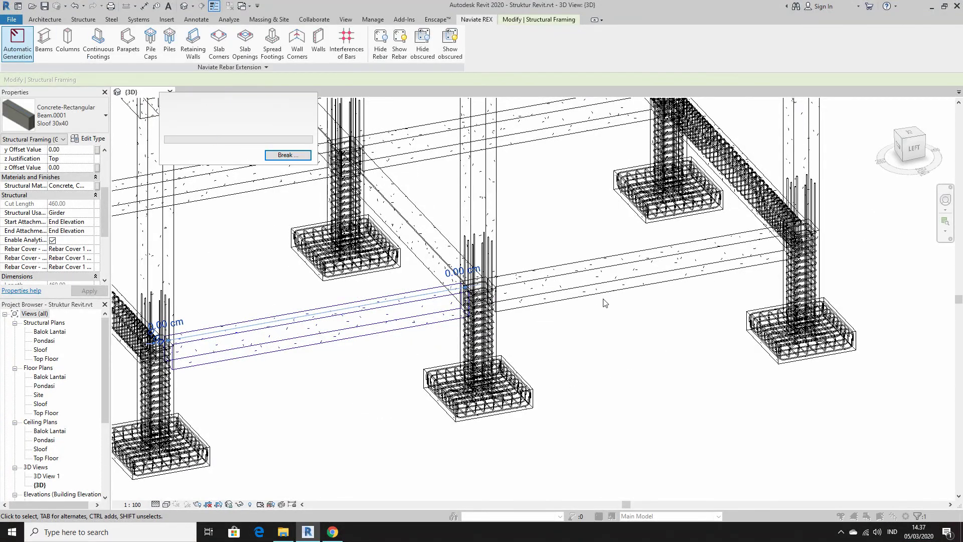
pyautogui.click(571, 357)
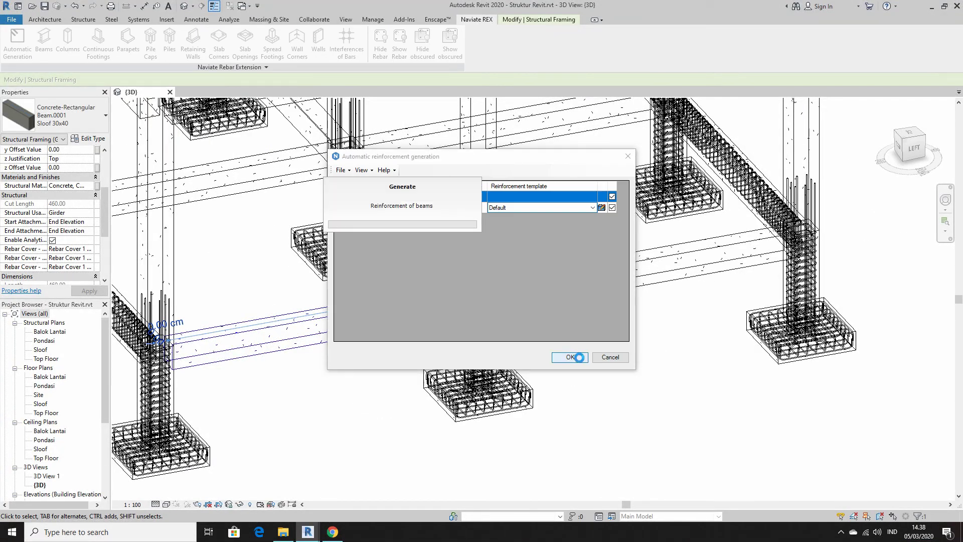
# Generate dense-at-ends stirrups at 100 mm ends and 150 mm mid-span.
pyautogui.scroll(3, 348, 344)
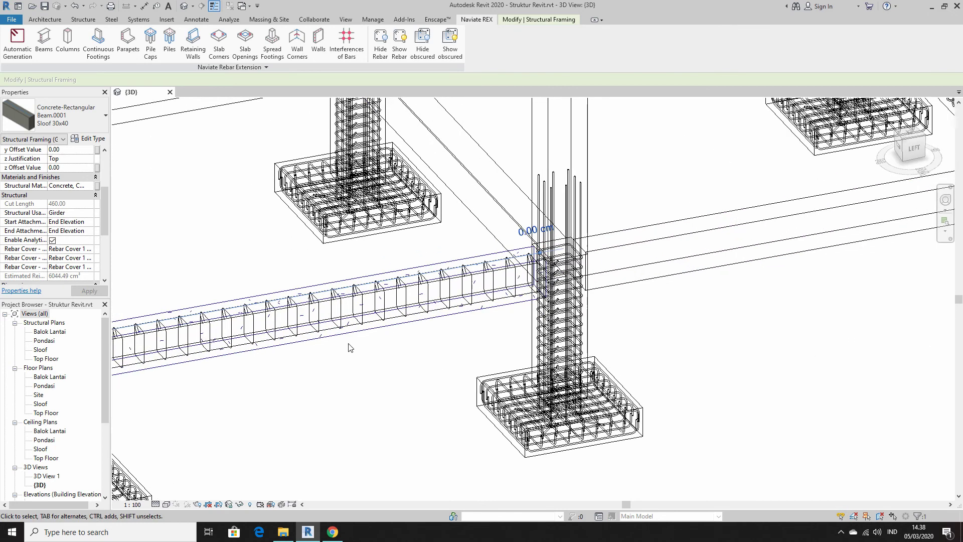
pyautogui.click(50, 46)
pyautogui.click(481, 255)
pyautogui.click(304, 189)
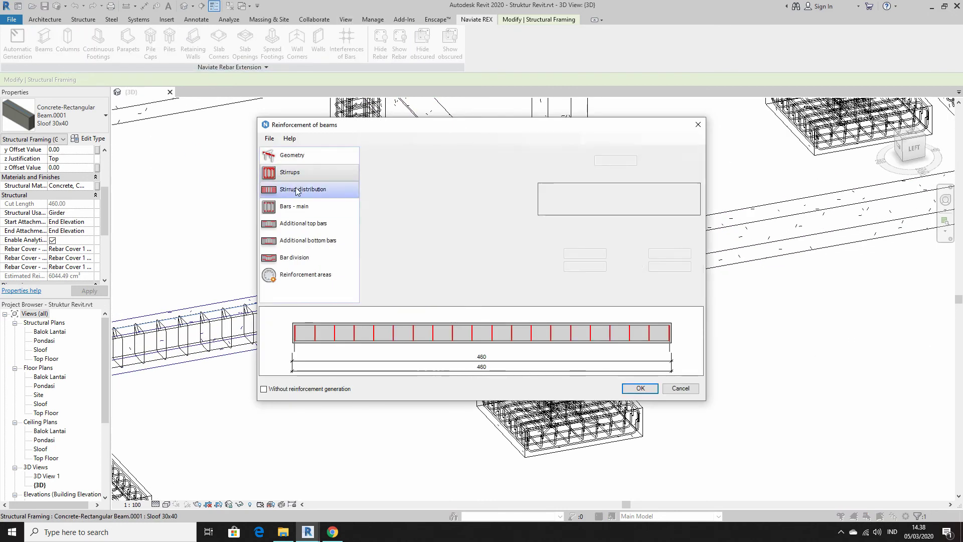
pyautogui.click(520, 201)
pyautogui.click(500, 254)
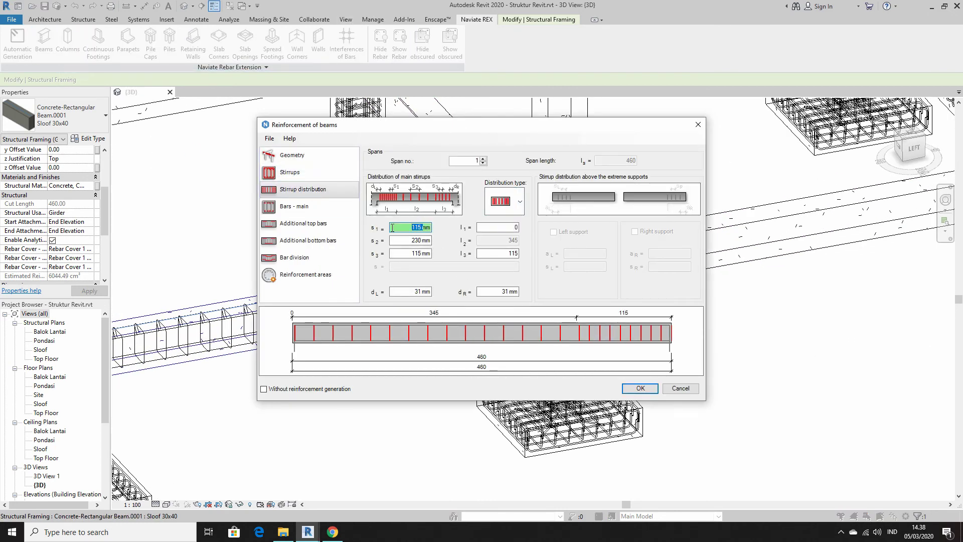
pyautogui.click(395, 252)
pyautogui.write('115')
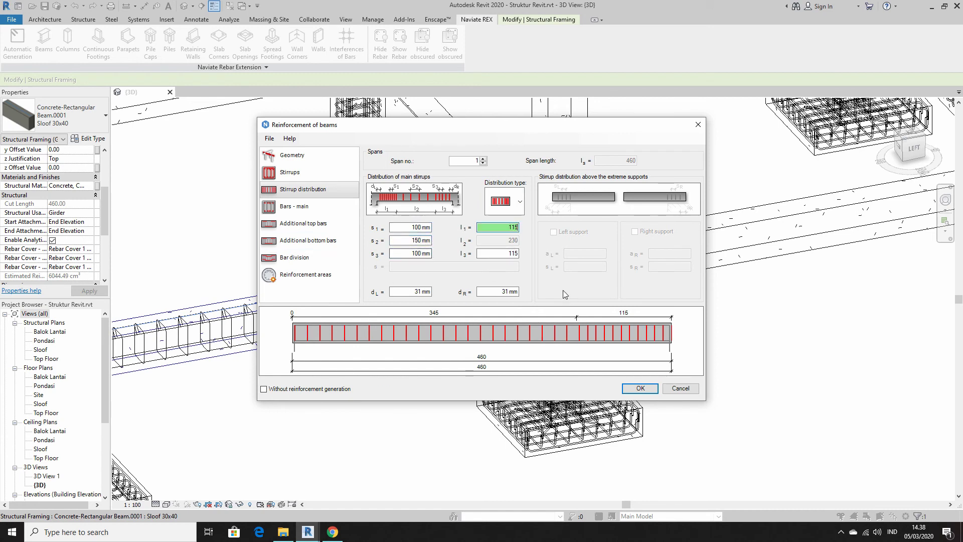
pyautogui.click(640, 388)
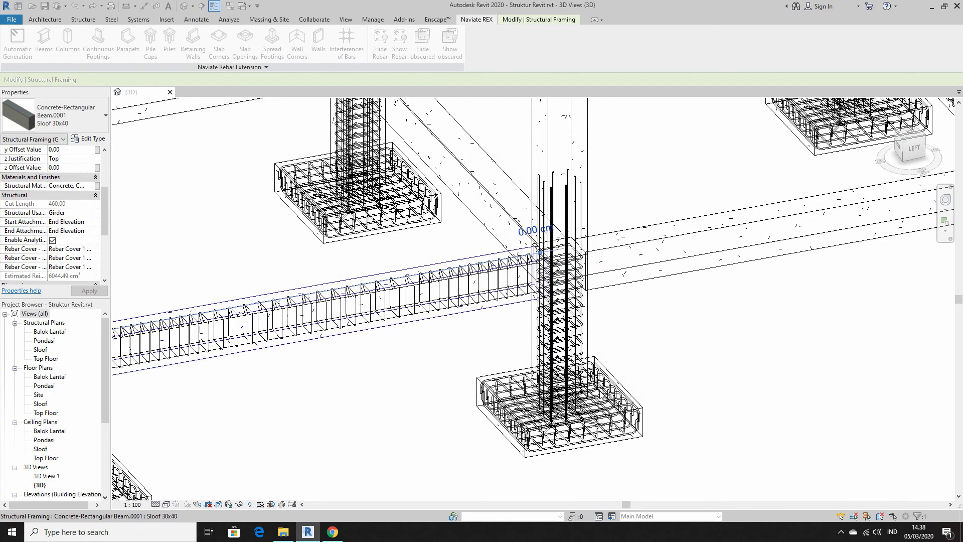
# Set the beam's new rebar View unobscured in the {3D} view.
pyautogui.scroll(3, 527, 359)
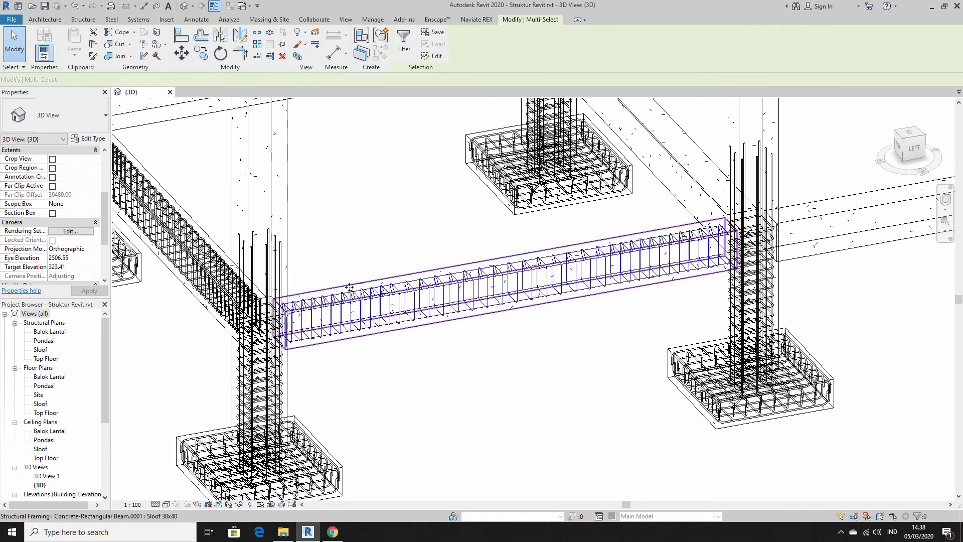
pyautogui.click(33, 139)
pyautogui.click(33, 161)
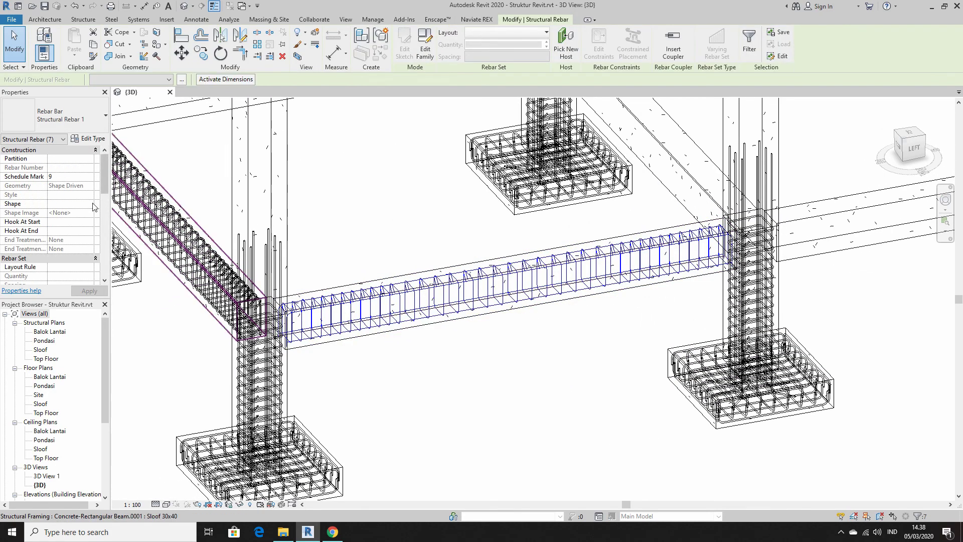
pyautogui.scroll(-3, 51, 201)
pyautogui.click(70, 203)
pyautogui.click(543, 356)
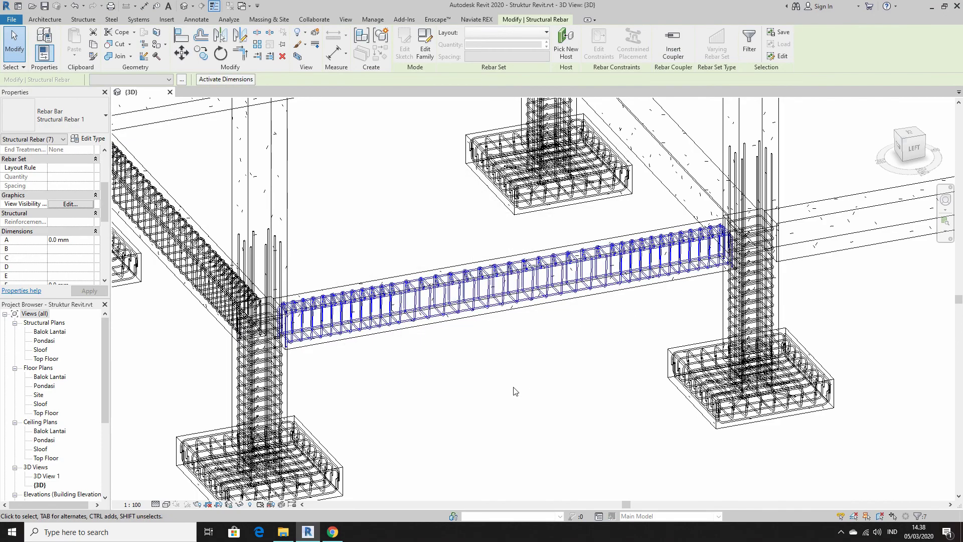
pyautogui.press('Escape')
pyautogui.scroll(-3, 512, 392)
pyautogui.scroll(2, 430, 356)
pyautogui.scroll(2, 430, 356)
pyautogui.scroll(1, 430, 356)
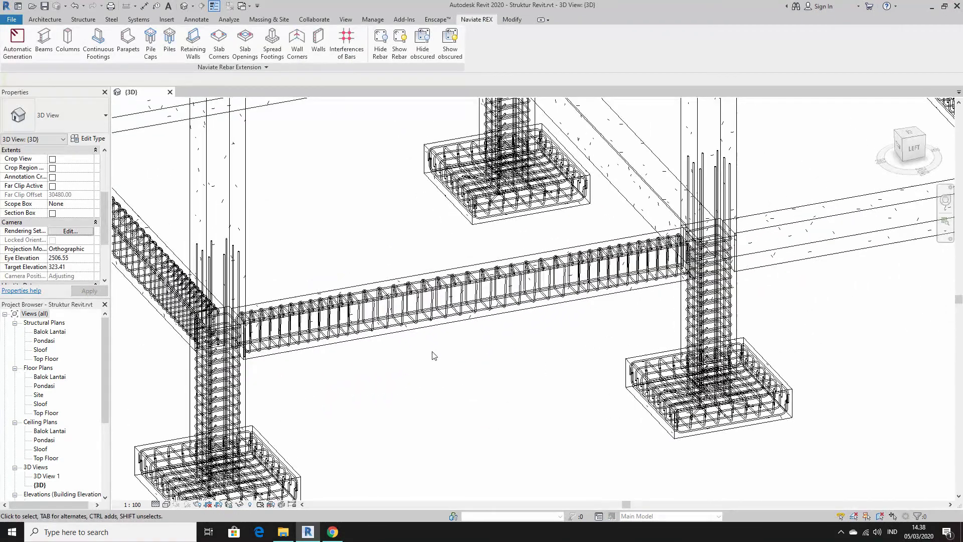
pyautogui.scroll(-3, 703, 334)
pyautogui.scroll(3, 576, 315)
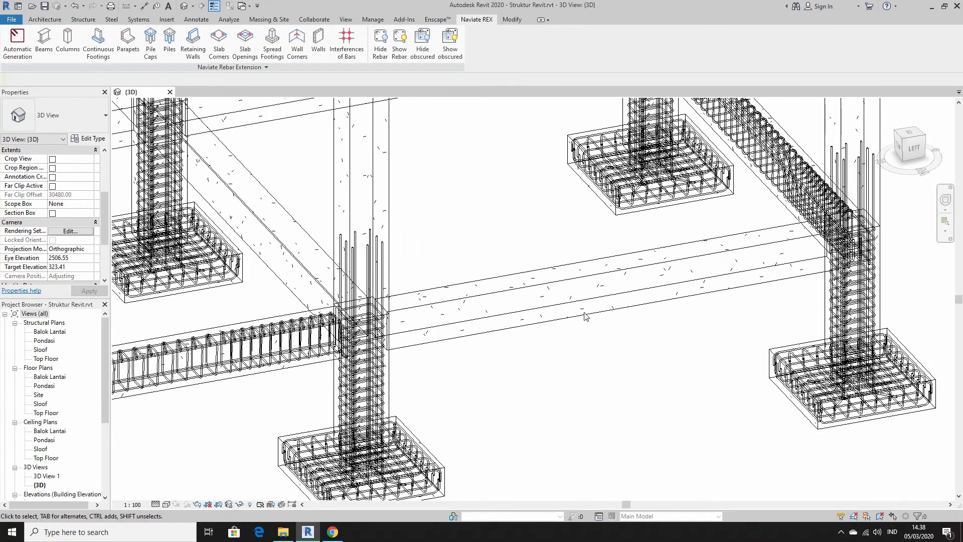
pyautogui.click(584, 316)
pyautogui.click(477, 19)
pyautogui.click(17, 43)
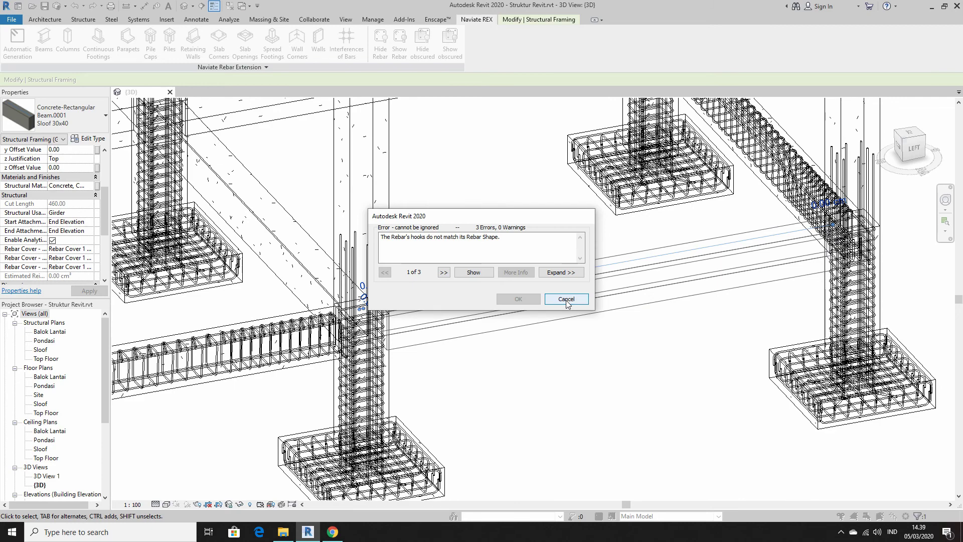
pyautogui.click(567, 299)
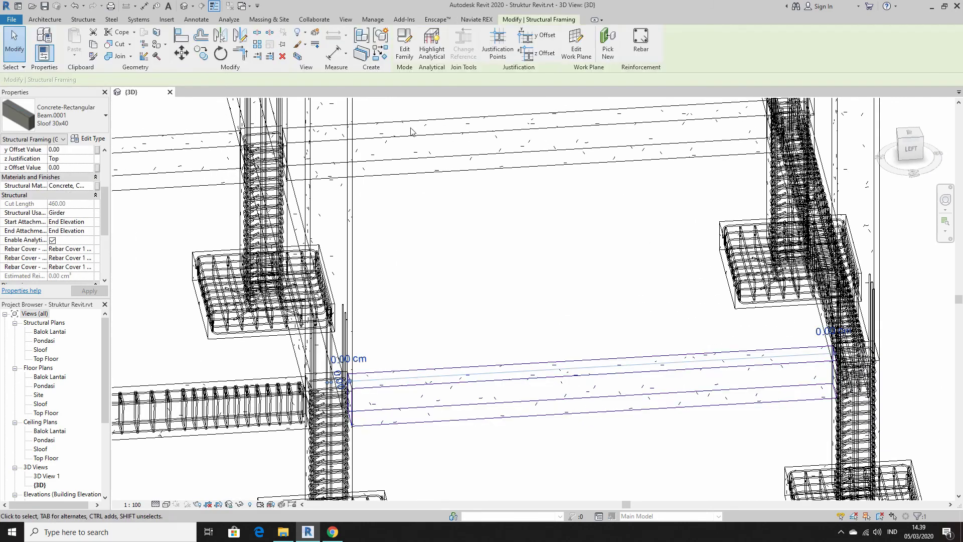
pyautogui.click(17, 43)
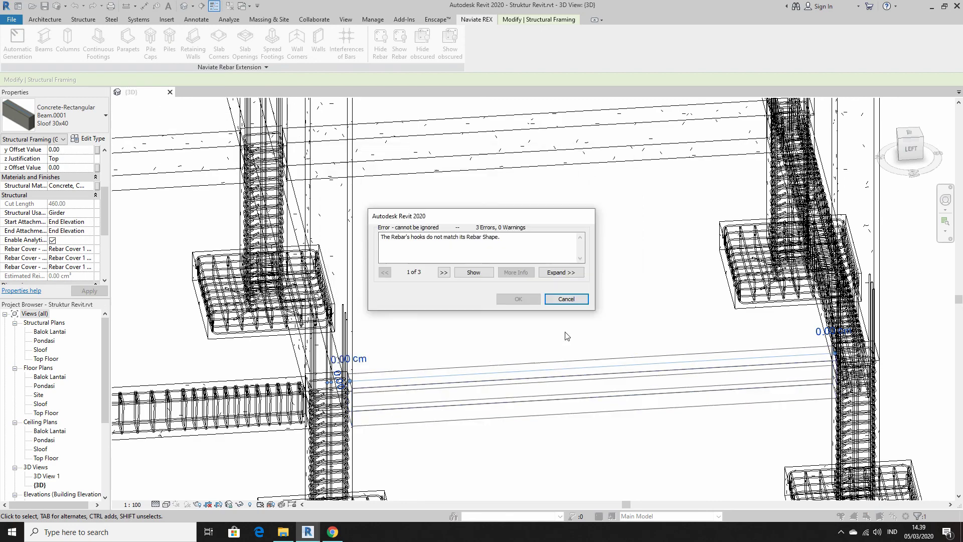
pyautogui.click(561, 273)
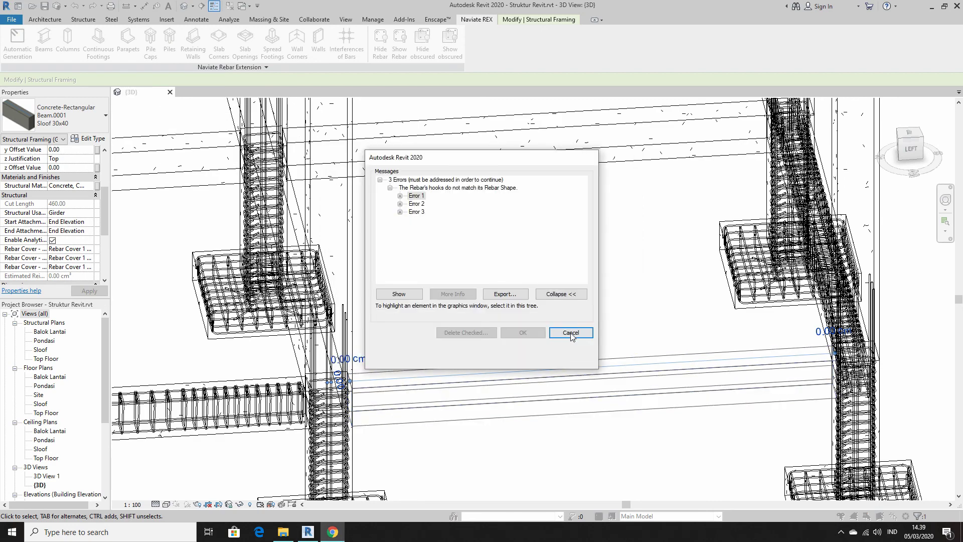
pyautogui.click(569, 329)
pyautogui.scroll(-3, 506, 347)
pyautogui.scroll(-3, 508, 347)
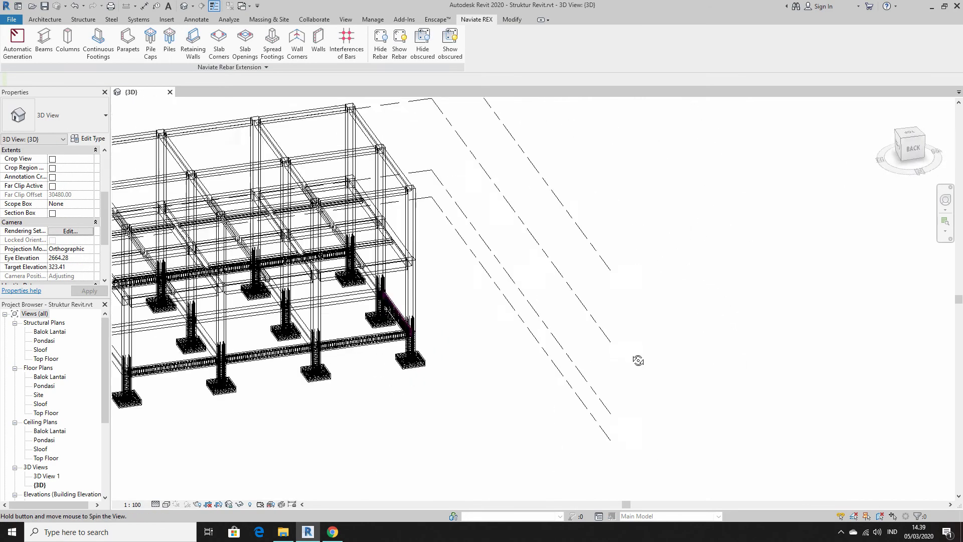
# Select another sloof beam and auto-generate its reinforcement with Naviate REX.
pyautogui.keyDown('shift'); pyautogui.moveTo(507, 347); pyautogui.dragTo(479, 375, button='middle'); pyautogui.keyUp('shift')
pyautogui.scroll(3, 479, 375)
pyautogui.scroll(3, 479, 376)
pyautogui.scroll(2, 421, 402)
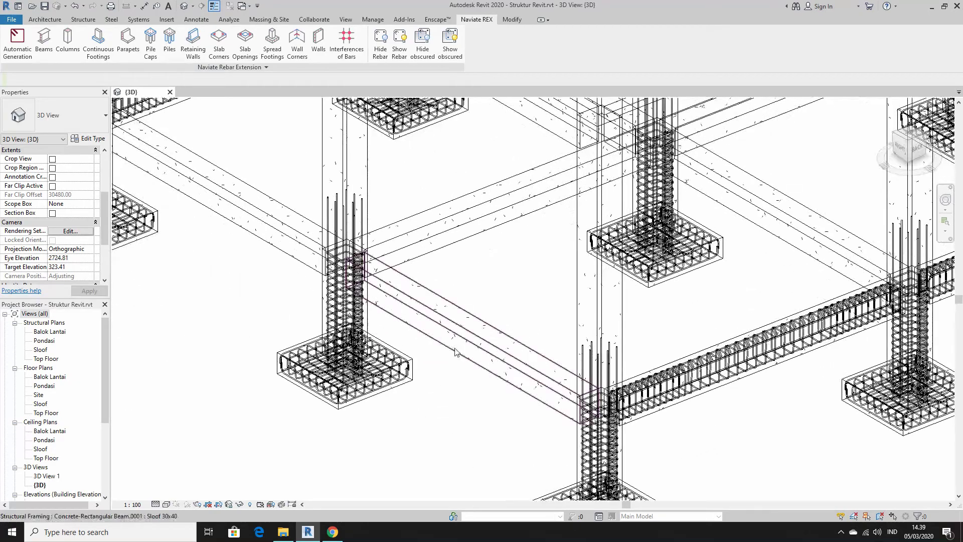
pyautogui.click(452, 311)
pyautogui.click(18, 43)
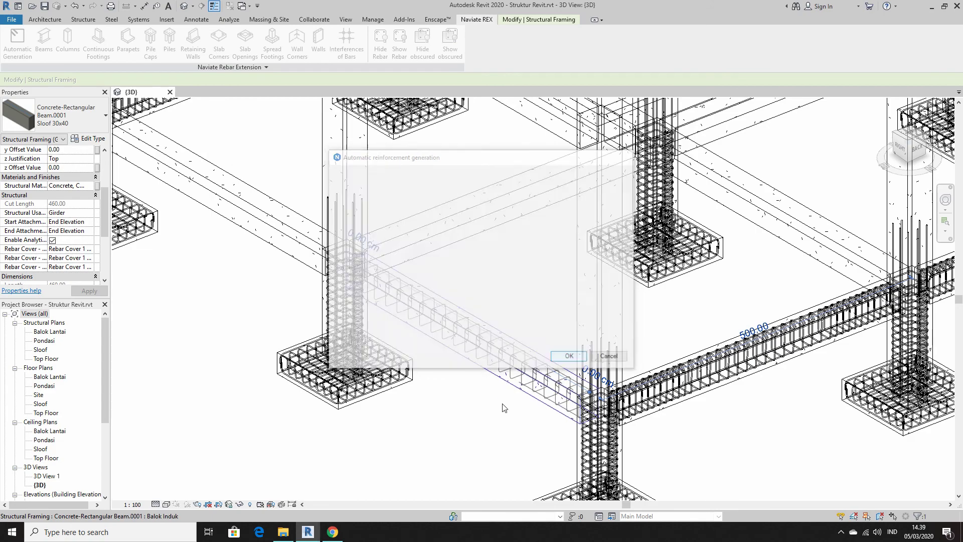
pyautogui.scroll(2, 537, 425)
pyautogui.scroll(1, 537, 424)
pyautogui.scroll(1, 538, 425)
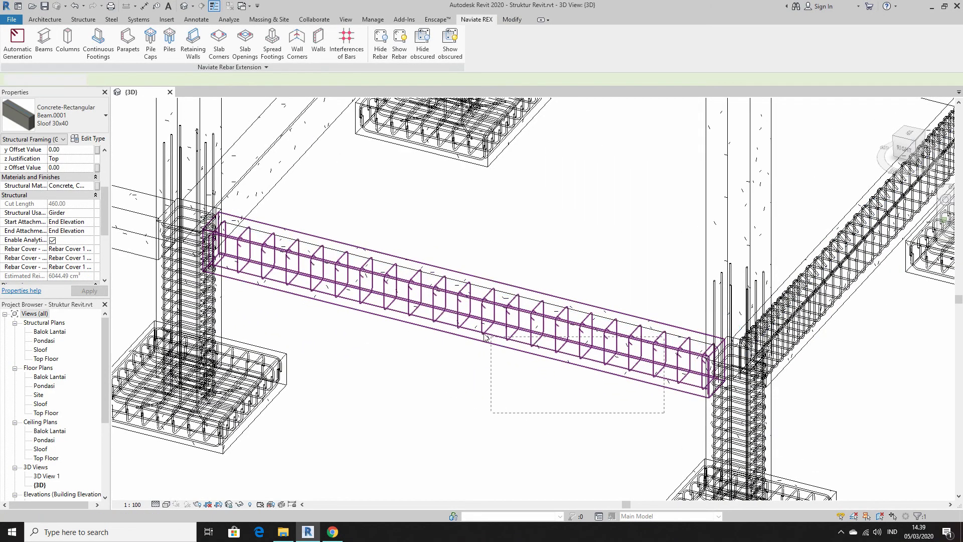
# Set the beam's rebar view visibility to unobscured in the 3D view.
pyautogui.click(532, 332)
pyautogui.scroll(-3, 7, 212)
pyautogui.click(70, 231)
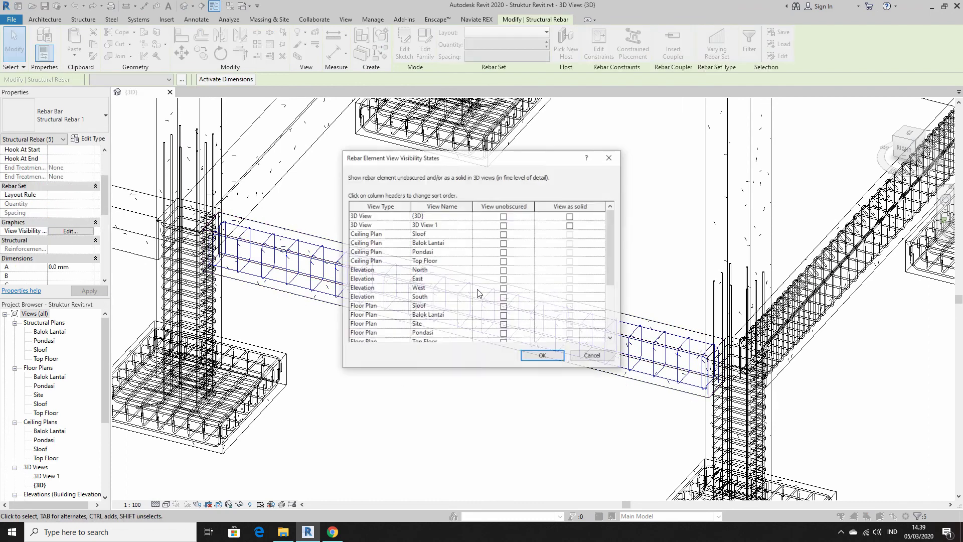
pyautogui.click(542, 355)
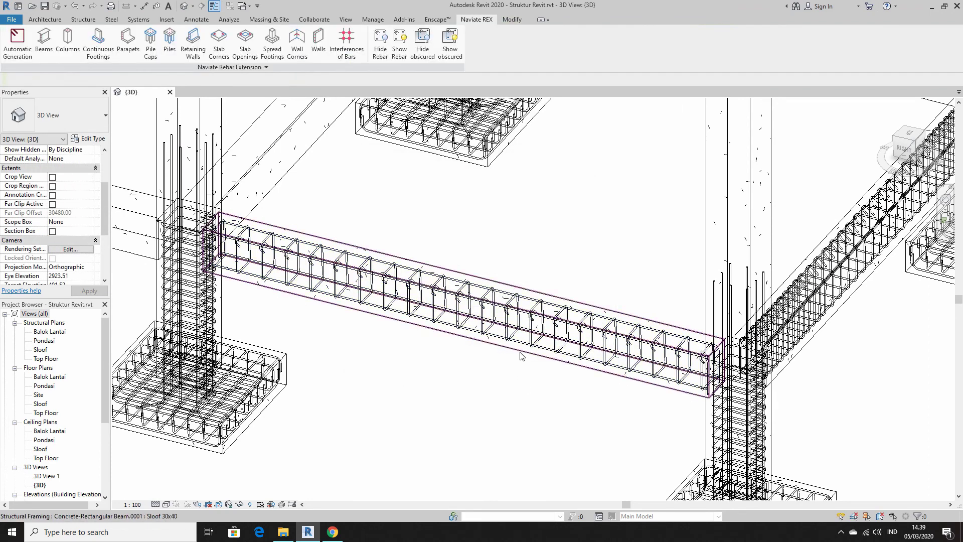
pyautogui.scroll(2, 502, 276)
# Apply three-zone stirrups: 150 mm middle spacing and 115 end zones, then regenerate.
pyautogui.click(461, 23)
pyautogui.click(44, 40)
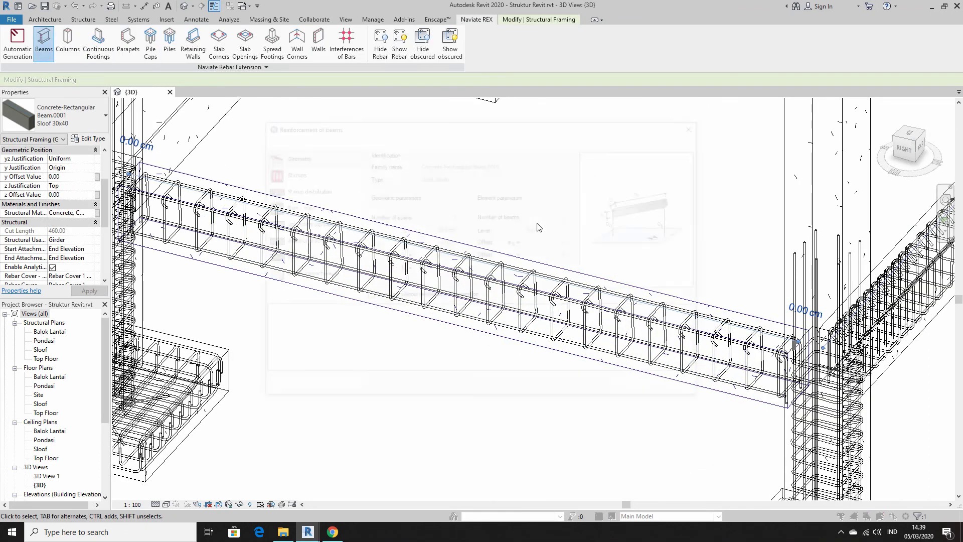
pyautogui.click(504, 201)
pyautogui.click(504, 257)
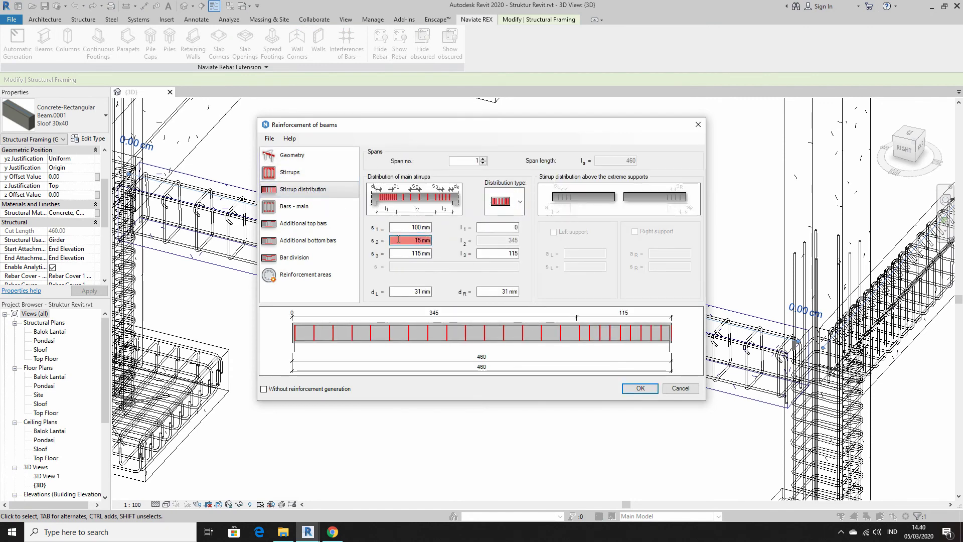
pyautogui.write('0')
pyautogui.click(398, 253)
pyautogui.click(512, 226)
pyautogui.write('115')
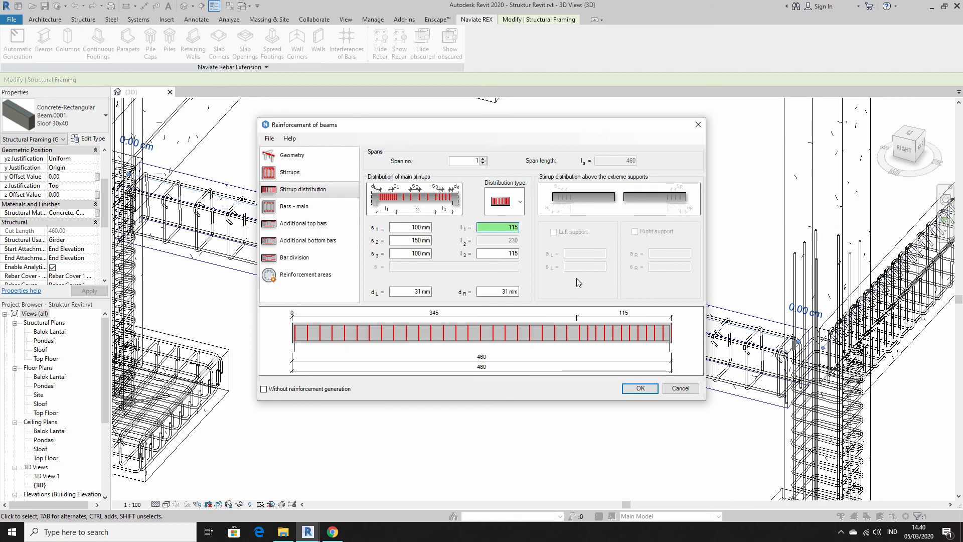
pyautogui.click(640, 388)
pyautogui.scroll(-5, 654, 424)
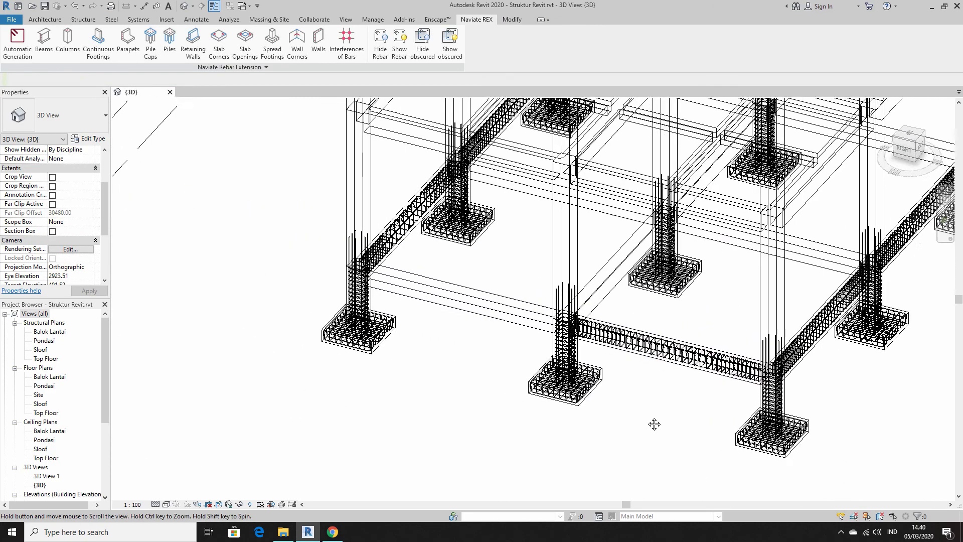
pyautogui.scroll(-2, 654, 424)
pyautogui.scroll(-2, 626, 407)
pyautogui.scroll(-2, 577, 422)
pyautogui.scroll(-1, 541, 432)
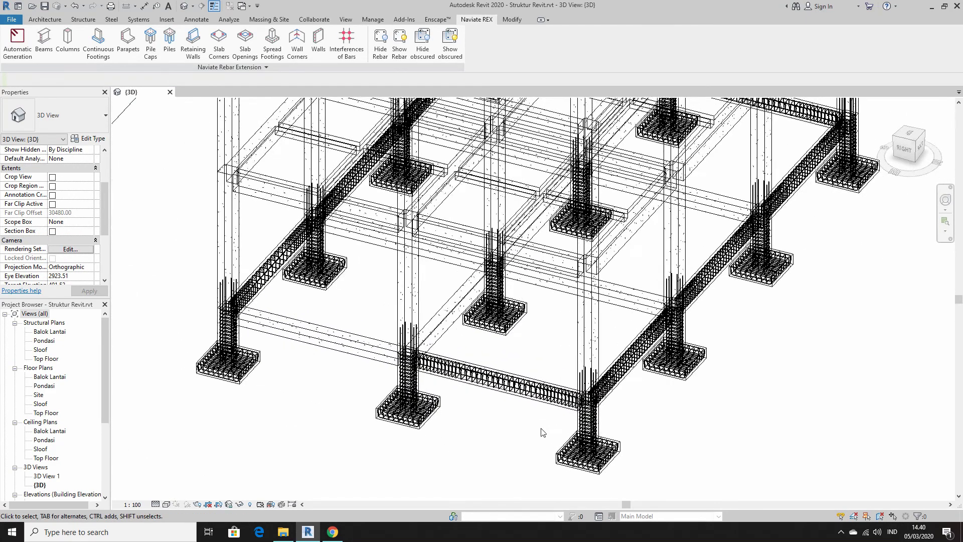
pyautogui.scroll(1, 522, 442)
# Auto-generate reinforcement for the next sloof beam and show its rebar unobscured.
pyautogui.scroll(3, 381, 346)
pyautogui.click(401, 311)
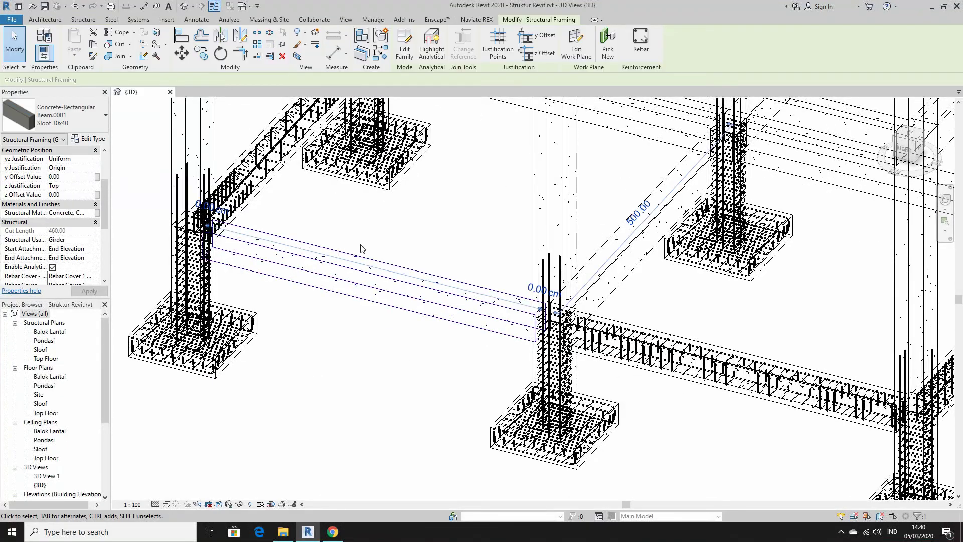
pyautogui.click(478, 19)
pyautogui.click(17, 43)
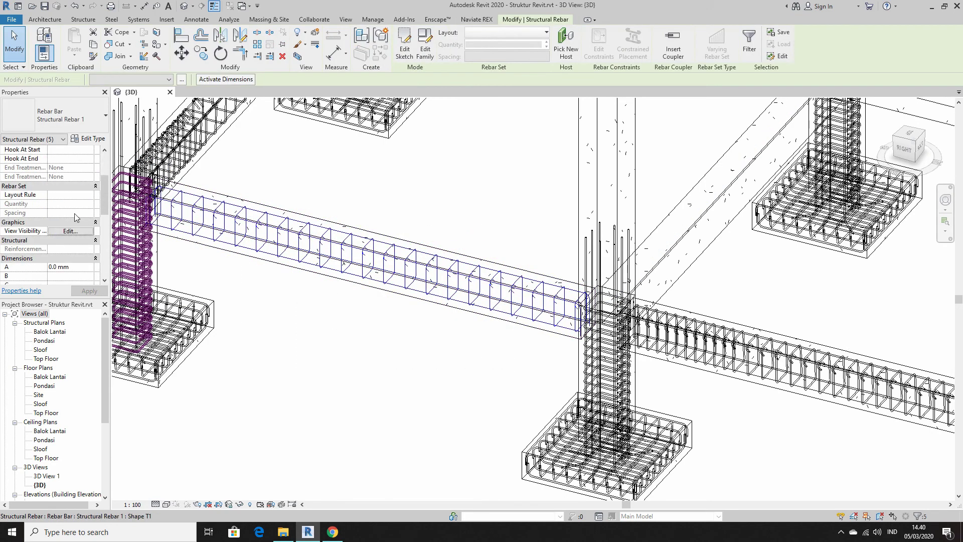
pyautogui.click(544, 356)
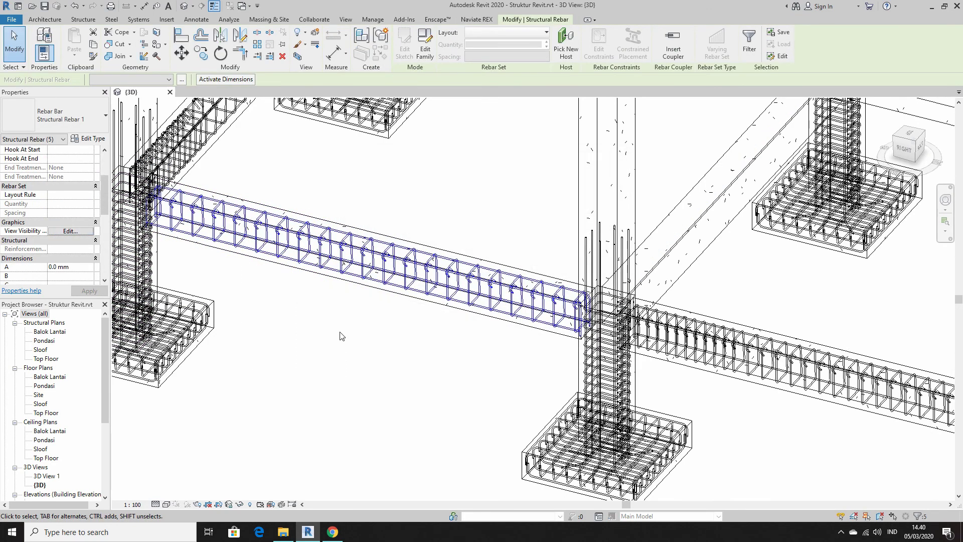
# Apply a three-zone stirrup distribution: 100 mm ends, 150 mm middle.
pyautogui.click(479, 19)
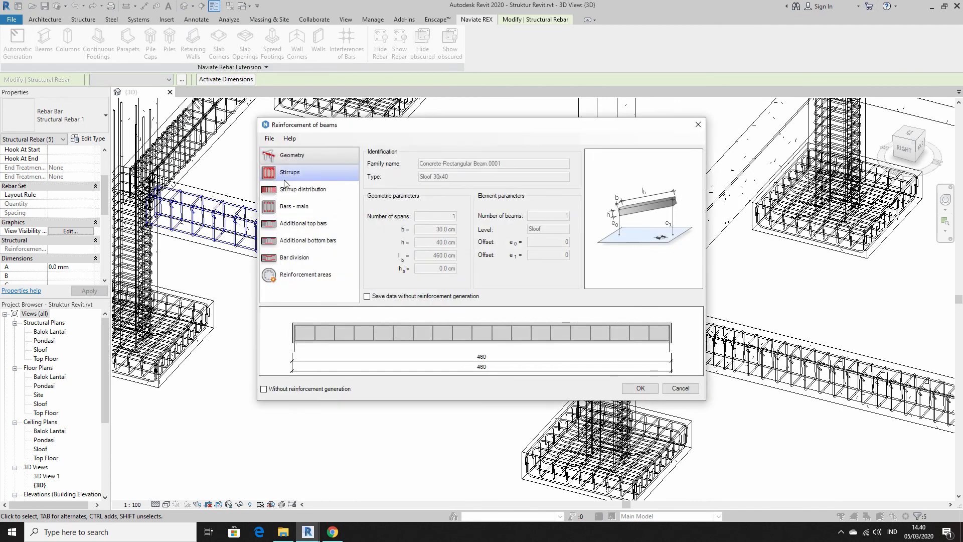
pyautogui.click(293, 191)
pyautogui.click(502, 253)
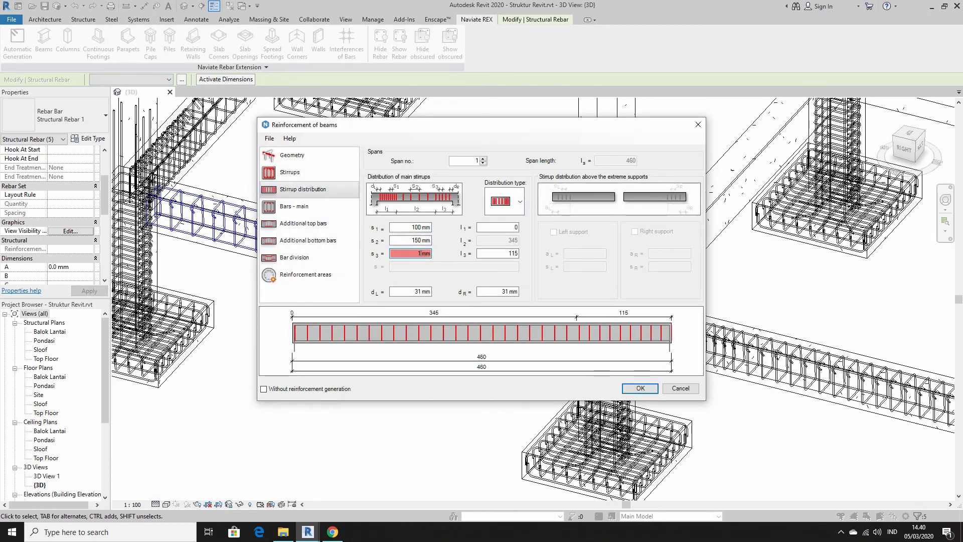
pyautogui.click(640, 387)
# Select a sloof tie beam and run Naviate REX Automatic Generation on it.
pyautogui.scroll(-2, 418, 391)
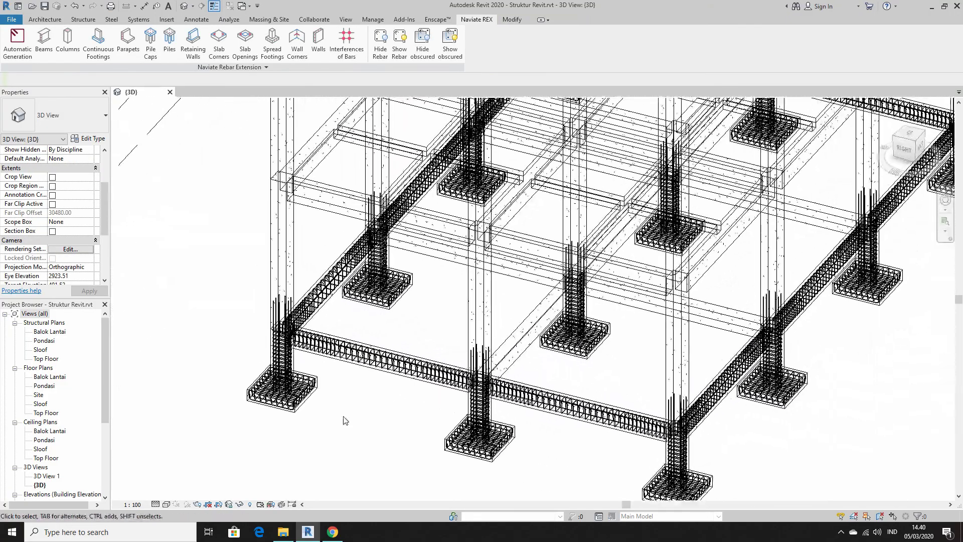
pyautogui.scroll(-2, 346, 419)
pyautogui.scroll(4, 547, 376)
pyautogui.scroll(2, 518, 425)
pyautogui.scroll(-2, 518, 425)
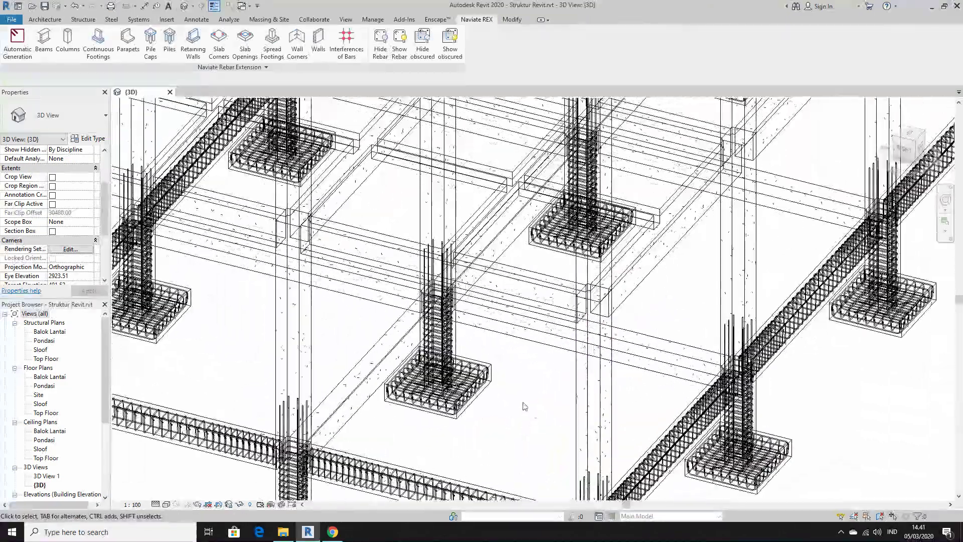
pyautogui.scroll(-1, 501, 416)
pyautogui.scroll(-1, 471, 401)
pyautogui.keyDown('shift'); pyautogui.moveTo(471, 401); pyautogui.dragTo(502, 412, button='middle'); pyautogui.keyUp('shift')
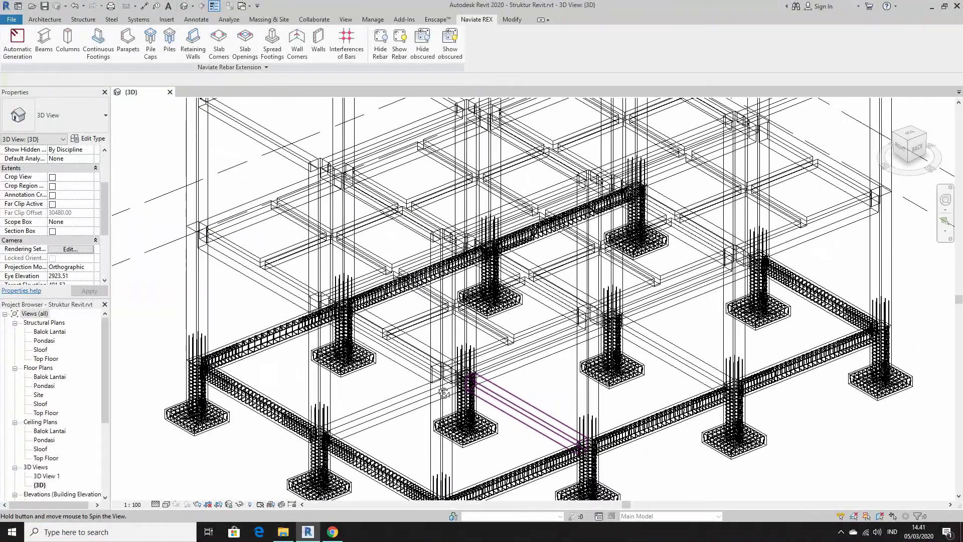
pyautogui.scroll(2, 501, 411)
pyautogui.scroll(2, 501, 411)
pyautogui.click(526, 409)
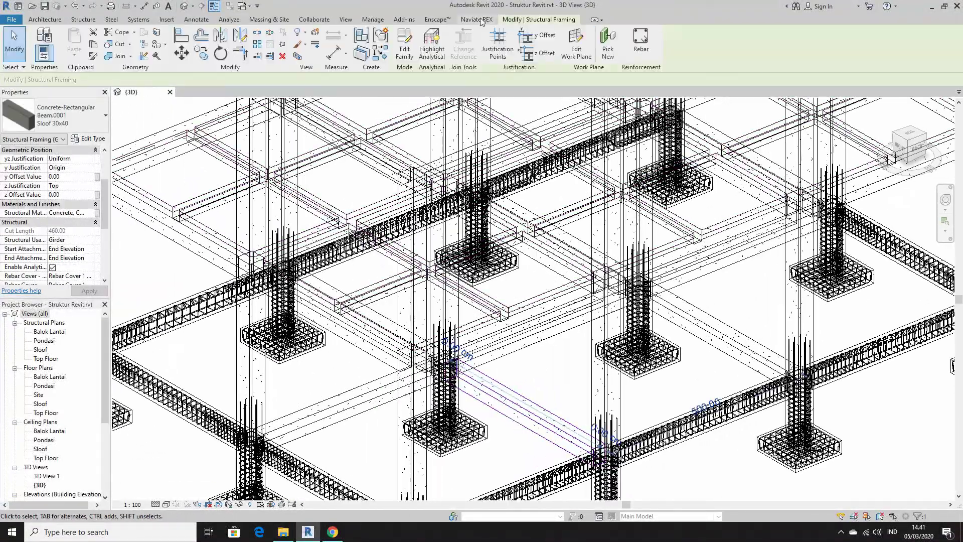
pyautogui.click(480, 21)
pyautogui.click(17, 43)
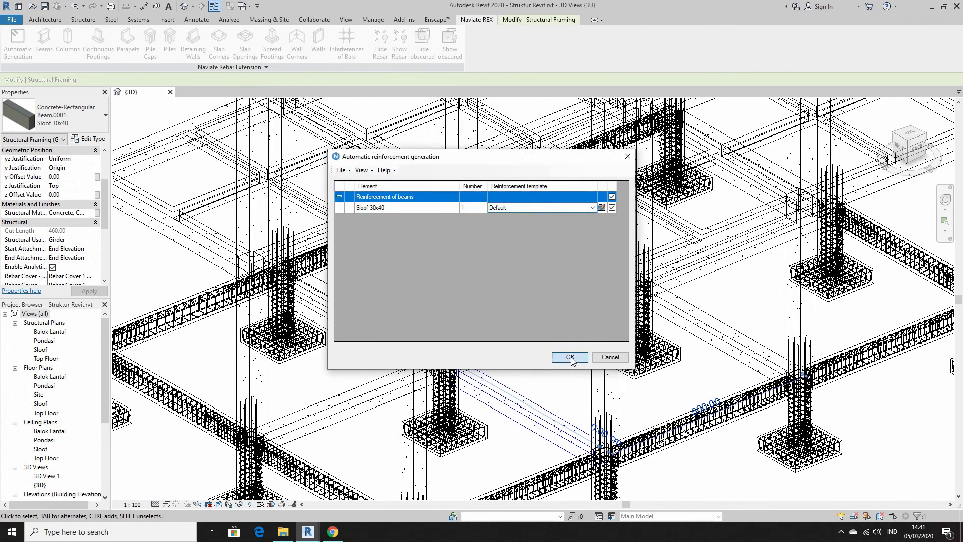
pyautogui.click(574, 356)
# Make the beam's new stirrups display unobscured in the 3D view.
pyautogui.scroll(3, 535, 384)
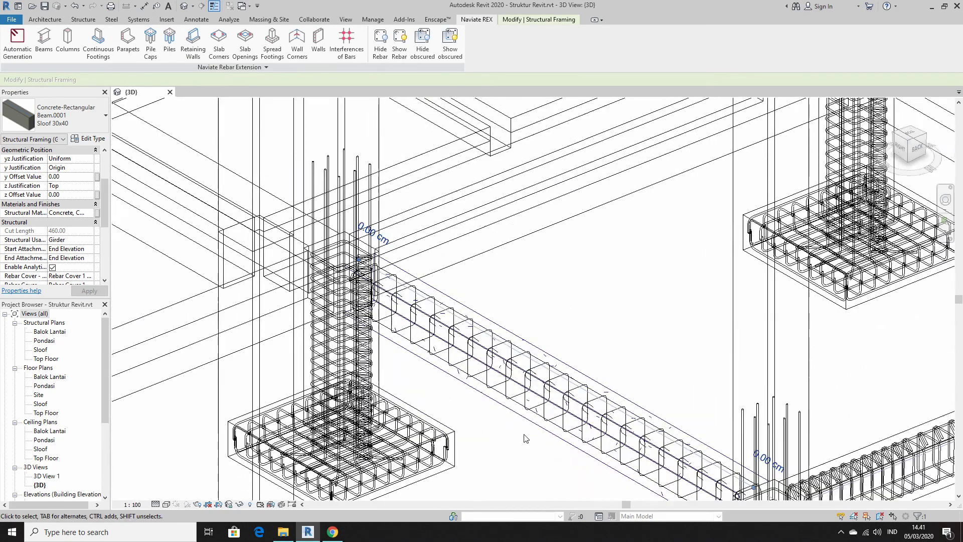
pyautogui.click(535, 384)
pyautogui.click(70, 259)
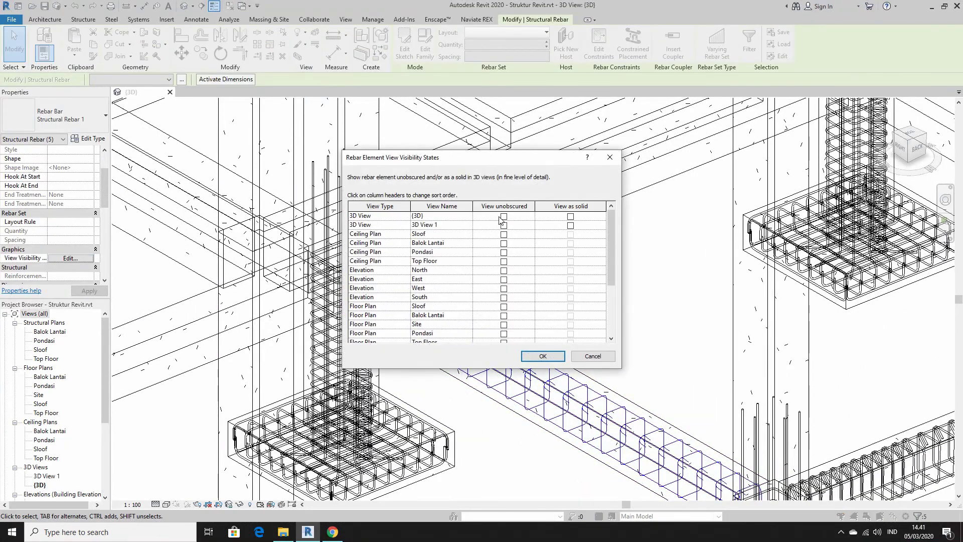
pyautogui.click(571, 218)
pyautogui.click(542, 356)
# Regenerate the stirrups at 100 mm in 115 end zones and 150 mm mid-span.
pyautogui.click(509, 429)
pyautogui.scroll(-2, 551, 432)
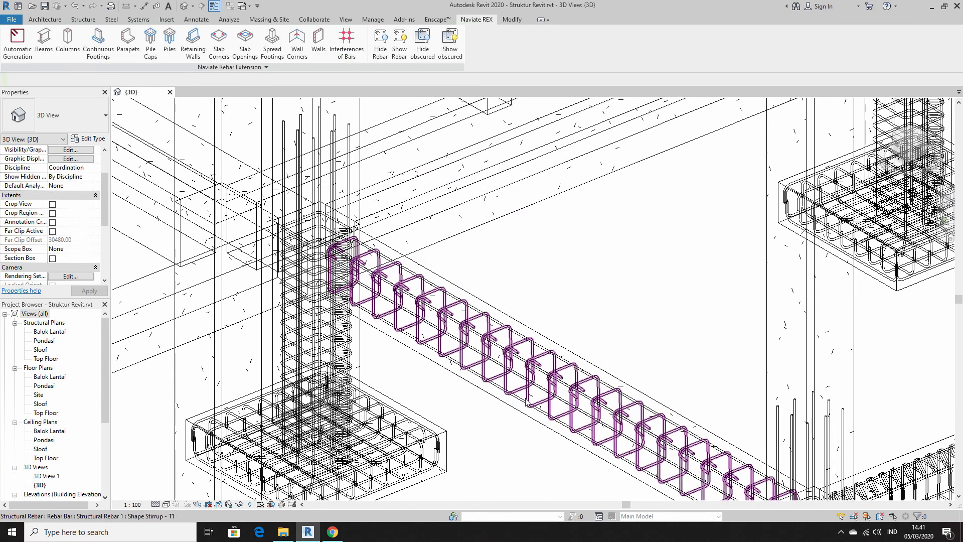
pyautogui.click(547, 374)
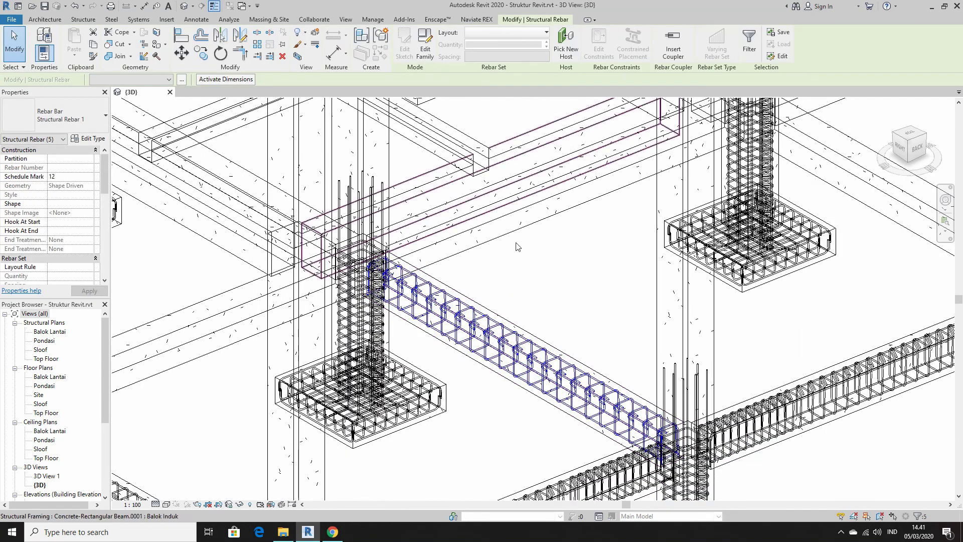
pyautogui.press('Escape')
pyautogui.click(546, 341)
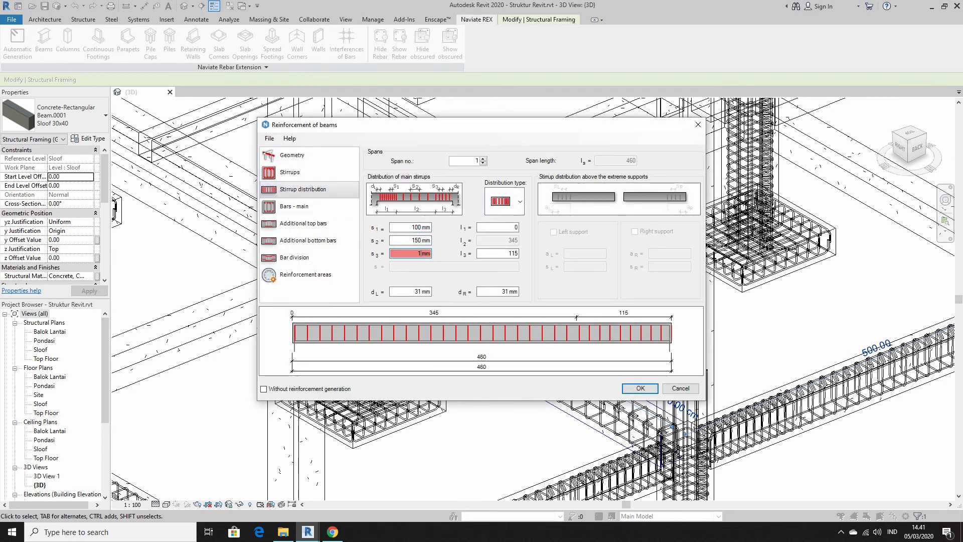
pyautogui.click(640, 388)
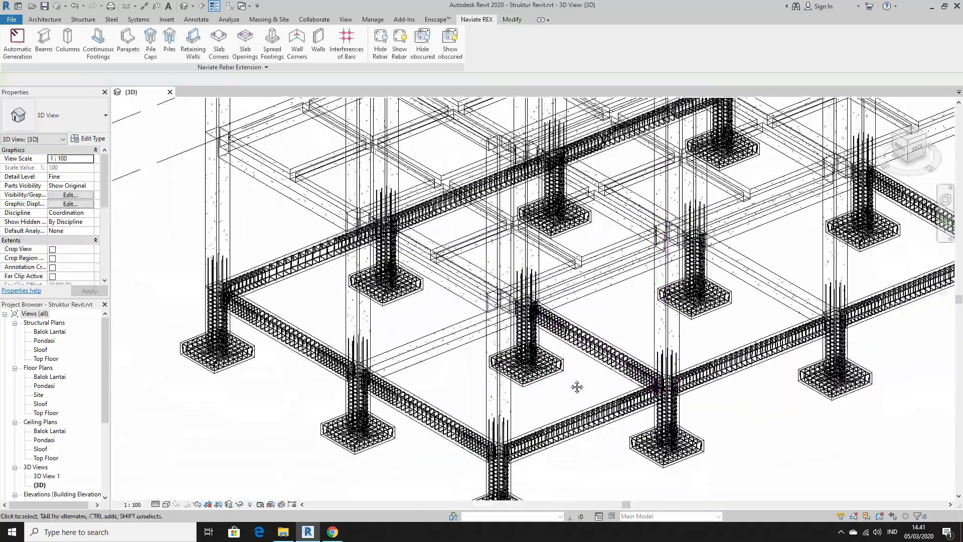
pyautogui.moveTo(577, 387); pyautogui.dragTo(645, 406, button='middle')
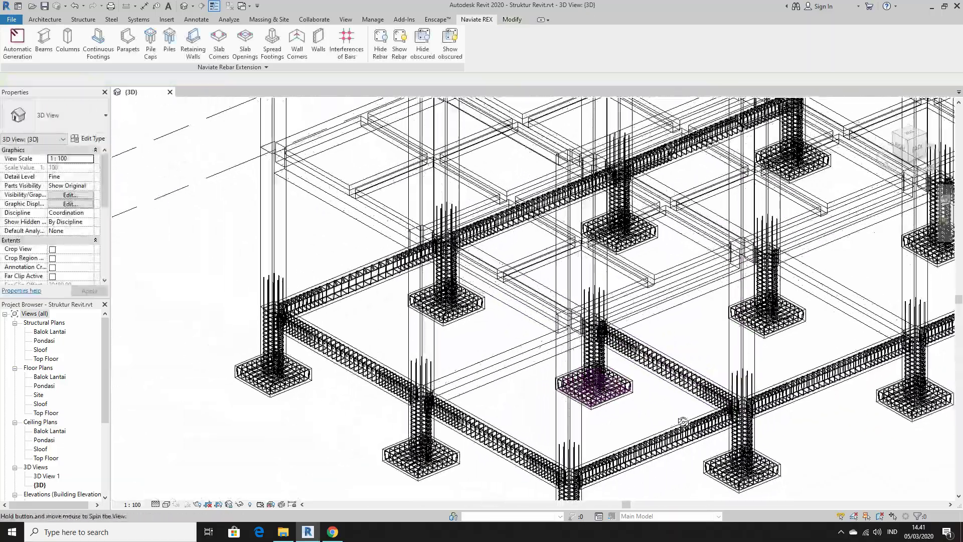
pyautogui.keyDown('shift'); pyautogui.moveTo(580, 387); pyautogui.dragTo(425, 343, button='middle'); pyautogui.keyUp('shift')
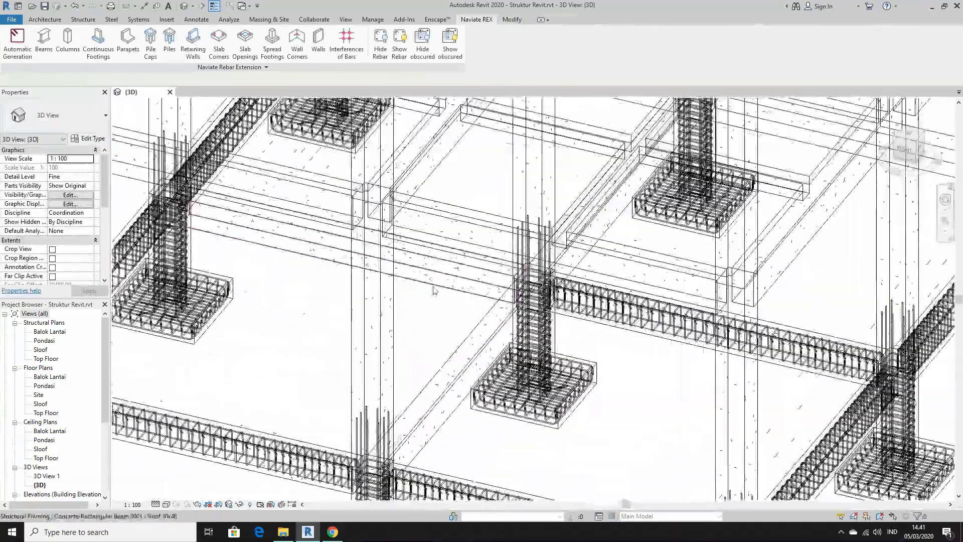
pyautogui.click(425, 343)
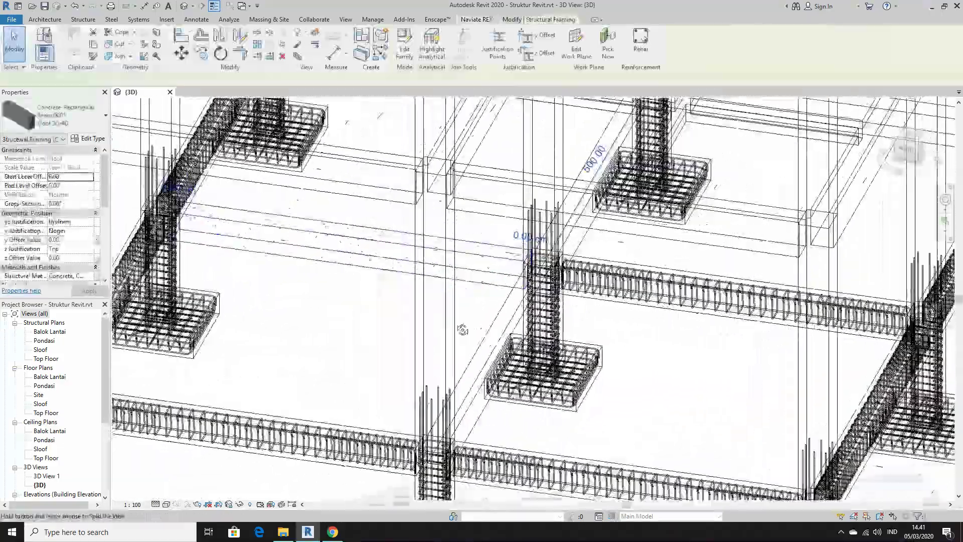
# Auto-generate the beam's reinforcement and show its stirrups unobscured in {3D}.
pyautogui.click(477, 19)
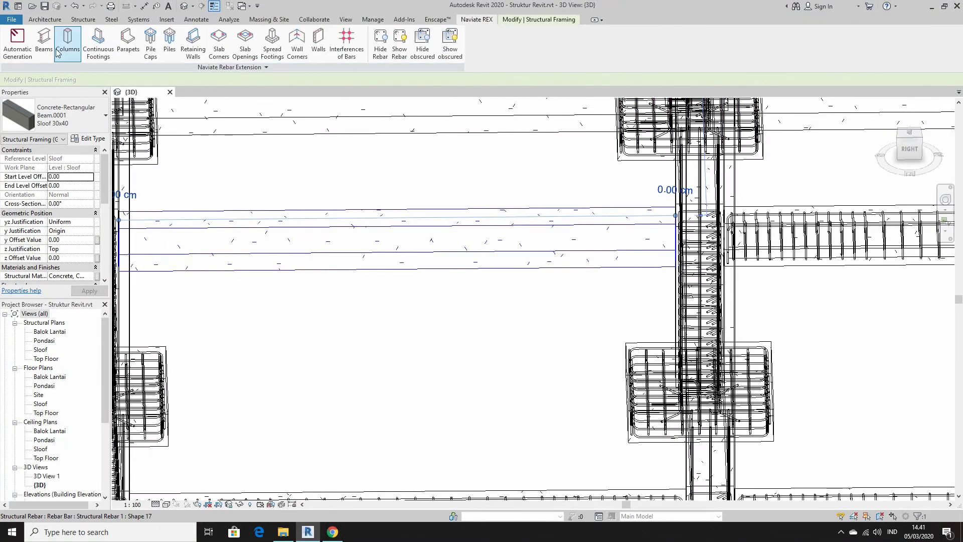
pyautogui.click(44, 44)
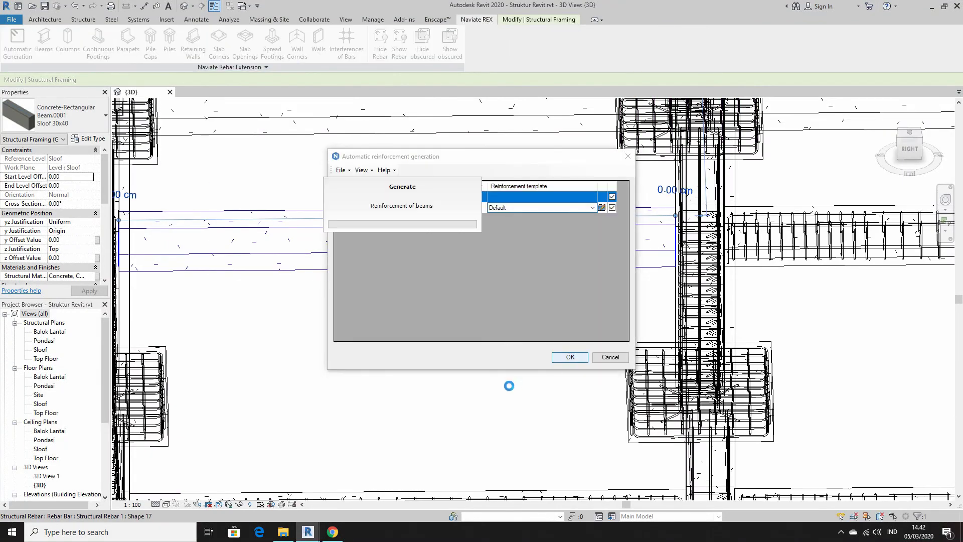
pyautogui.moveTo(452, 364)
pyautogui.keyDown('shift'); pyautogui.mouseDown(button='middle')
pyautogui.moveTo(439, 378)
pyautogui.moveTo(478, 298)
pyautogui.mouseUp(button='middle'); pyautogui.keyUp('shift')
pyautogui.click(478, 298)
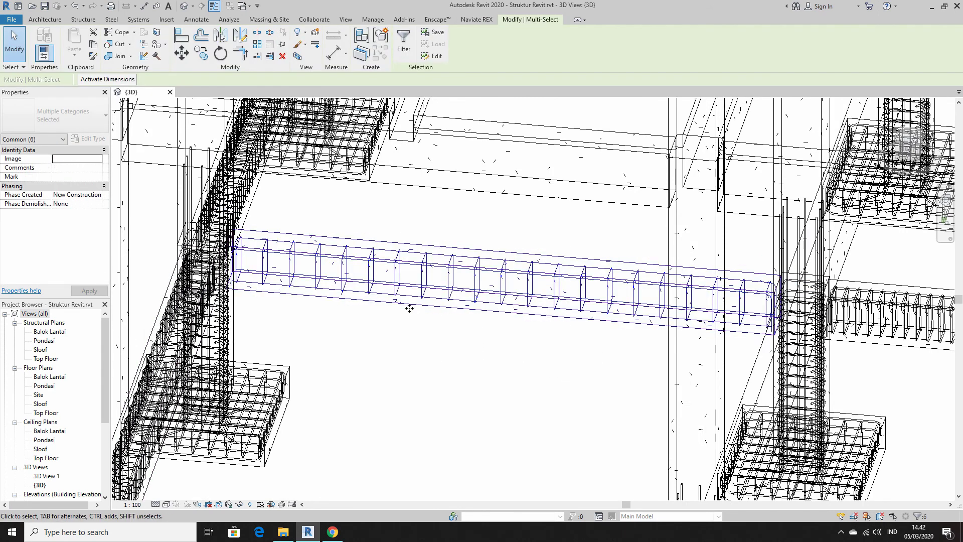
pyautogui.click(70, 258)
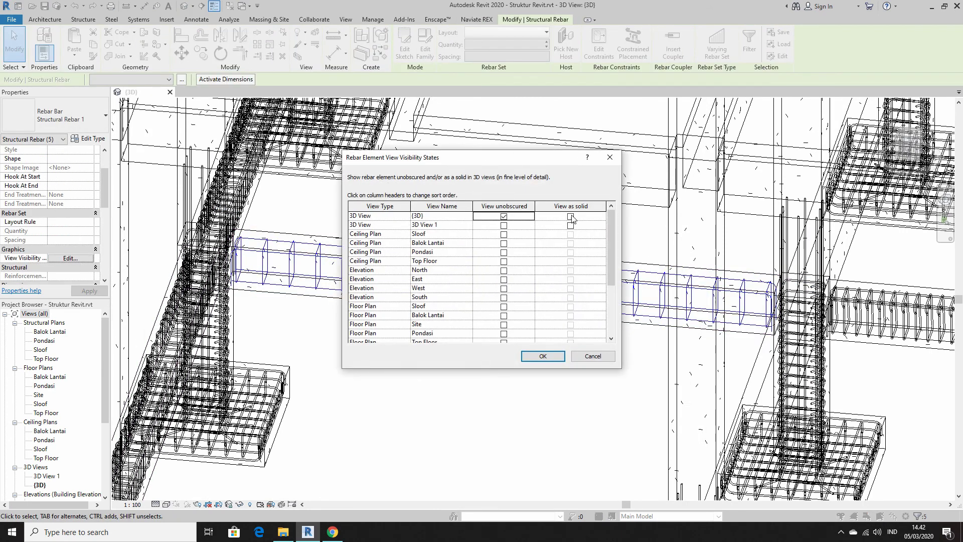
pyautogui.click(543, 357)
pyautogui.click(522, 281)
# Respace the stirrups to 100 mm over 115 end zones and 150 mm mid-span.
pyautogui.click(476, 19)
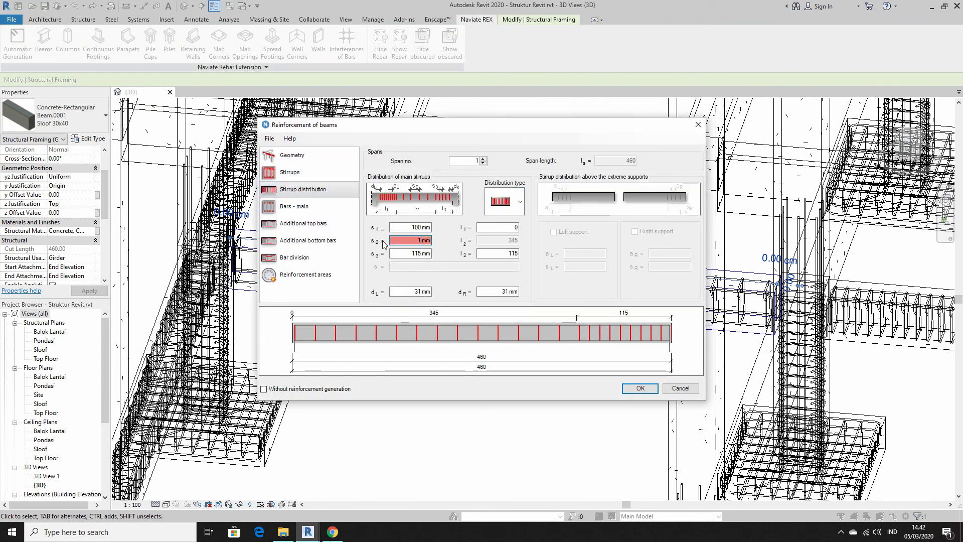
pyautogui.click(640, 389)
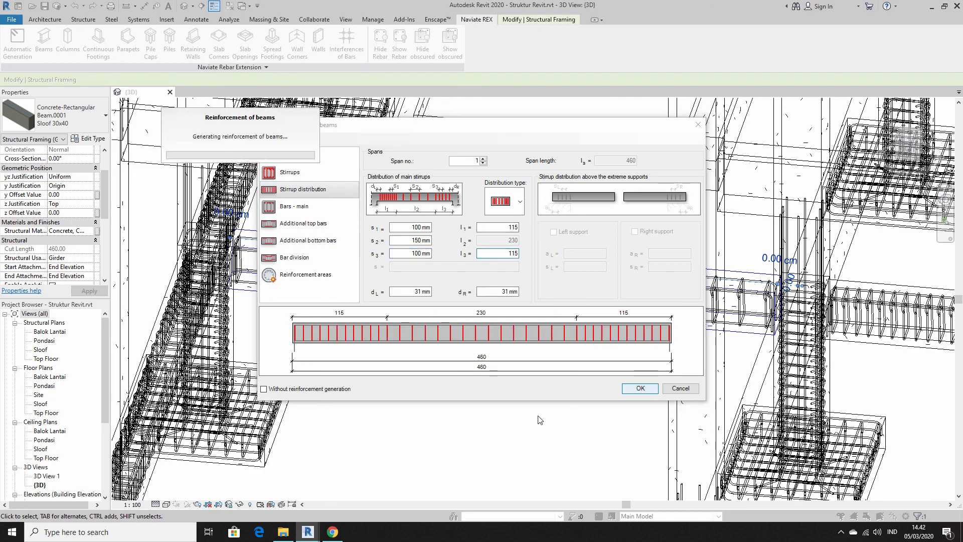
pyautogui.moveTo(451, 349)
pyautogui.keyDown('shift'); pyautogui.mouseDown(button='middle')
pyautogui.moveTo(463, 370)
pyautogui.moveTo(787, 339)
pyautogui.moveTo(794, 241)
pyautogui.moveTo(722, 296)
pyautogui.mouseUp(button='middle'); pyautogui.keyUp('shift')
pyautogui.scroll(-3, 463, 369)
pyautogui.scroll(5, 787, 339)
pyautogui.click(722, 295)
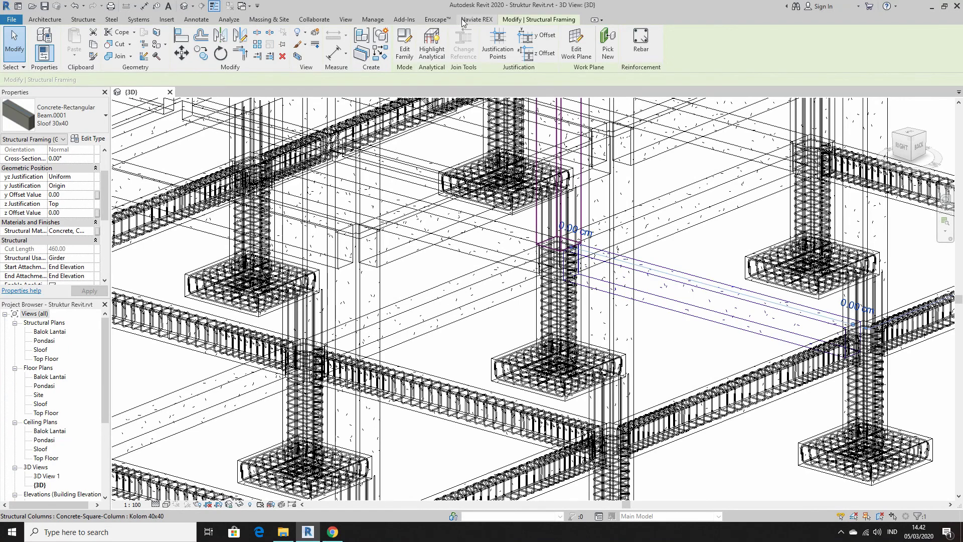
# Run Naviate REX Automatic Generation on the selected sloof beam.
pyautogui.click(477, 19)
pyautogui.click(17, 42)
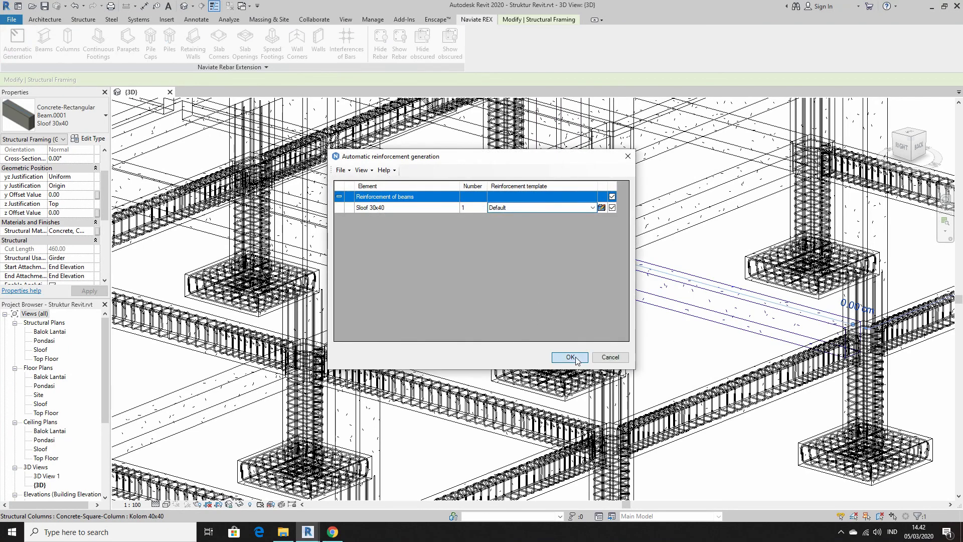
pyautogui.click(569, 356)
pyautogui.scroll(2, 738, 306)
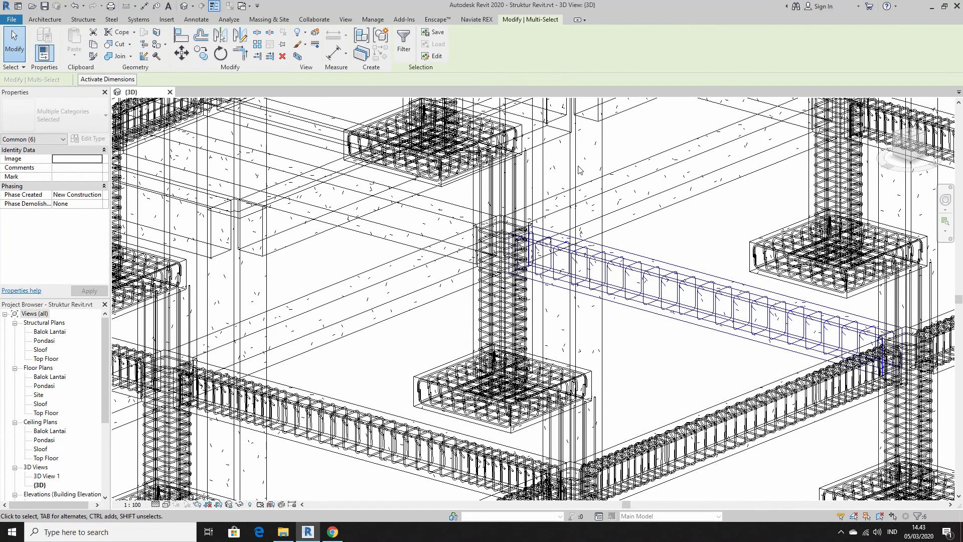
# Set the new stirrups to display unobscured in the 3D view.
pyautogui.keyDown('shift'); pyautogui.click(675, 315); pyautogui.keyUp('shift')
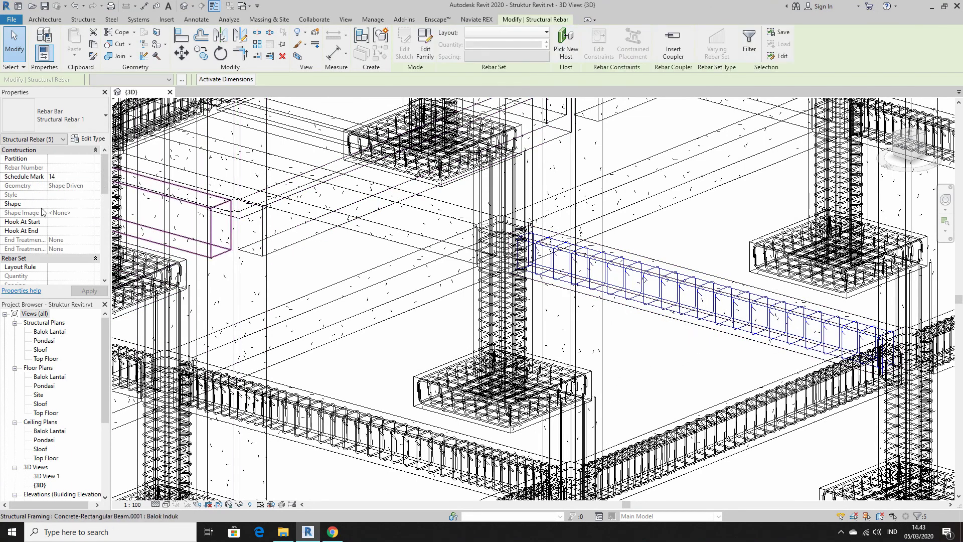
pyautogui.click(70, 231)
pyautogui.click(503, 217)
pyautogui.click(552, 356)
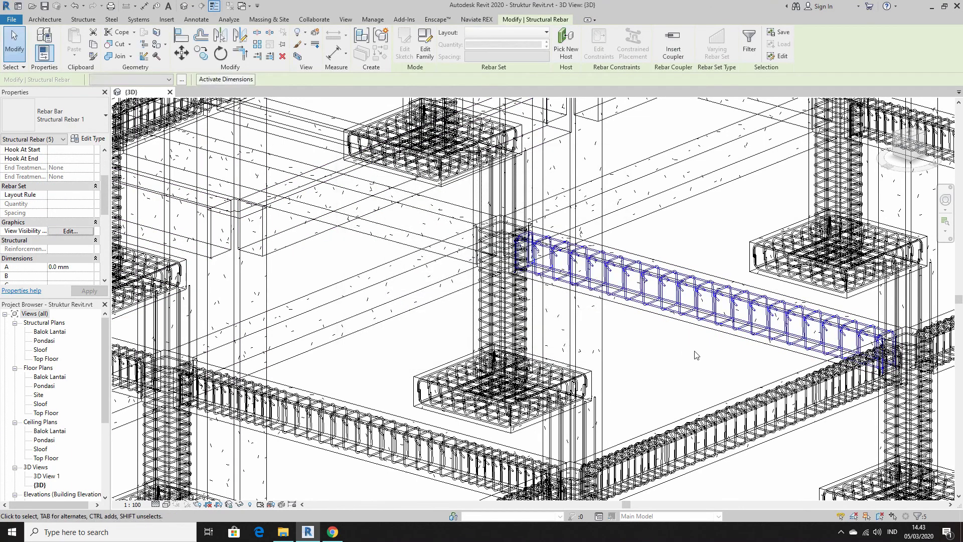
# Regenerate the stirrups at l1 = 115 with s3 = 100 mm and 150 mm midspan.
pyautogui.click(694, 329)
pyautogui.click(476, 19)
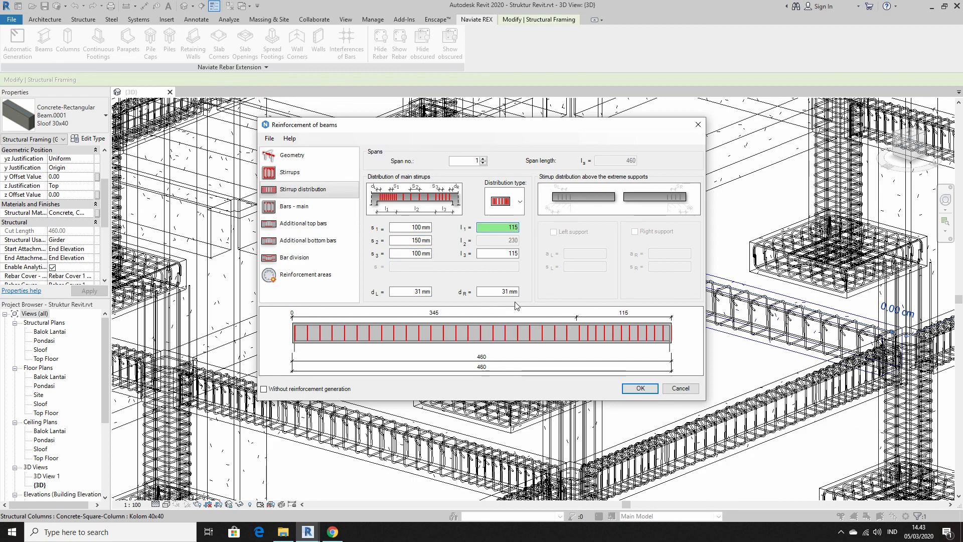
pyautogui.click(640, 389)
pyautogui.scroll(3, 596, 351)
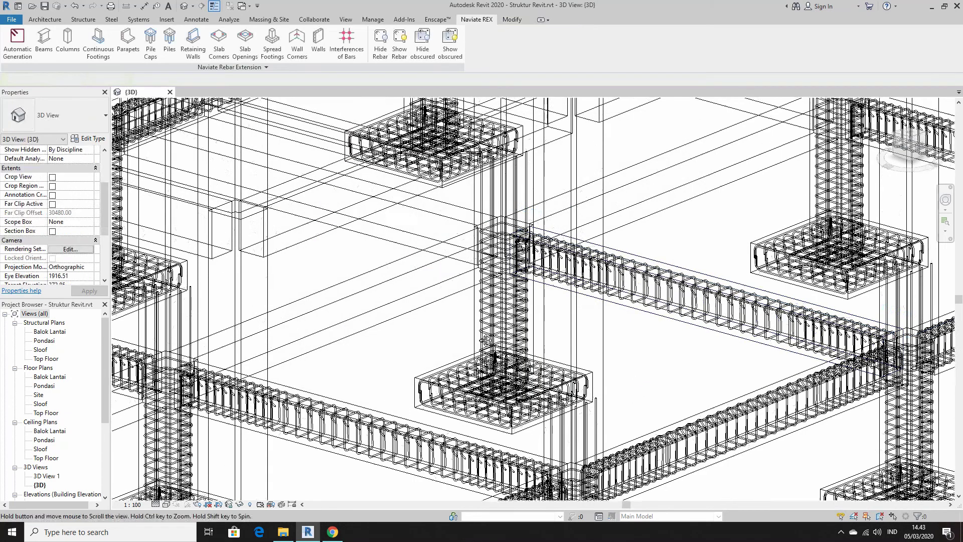
pyautogui.moveTo(595, 351)
pyautogui.keyDown('shift'); pyautogui.mouseDown(button='middle')
pyautogui.moveTo(522, 293)
pyautogui.moveTo(387, 326)
pyautogui.mouseUp(button='middle'); pyautogui.keyUp('shift')
pyautogui.scroll(-3, 387, 326)
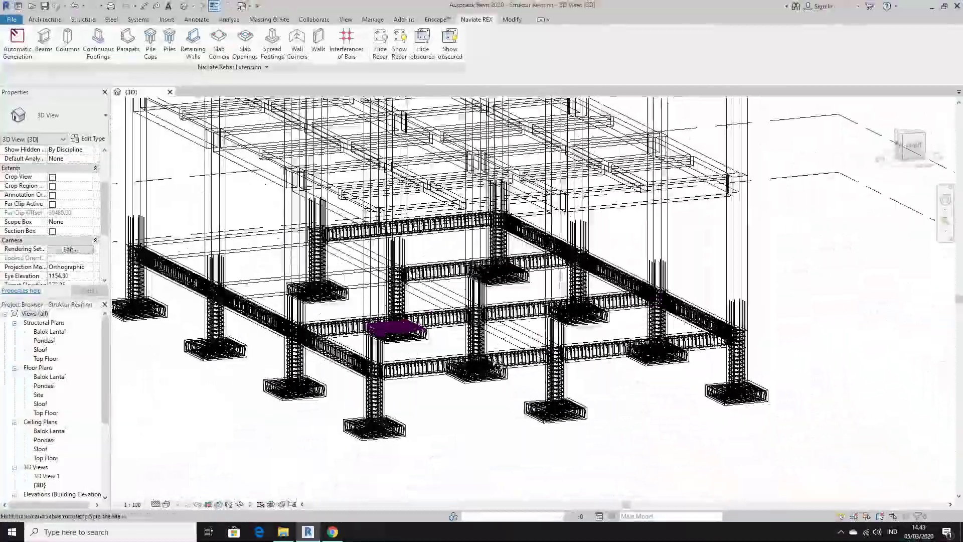
pyautogui.scroll(3, 249, 327)
pyautogui.scroll(3, 249, 327)
pyautogui.click(250, 326)
# Auto-generate the beam's reinforcement and show its stirrups as solid in {3D}.
pyautogui.scroll(2, 347, 120)
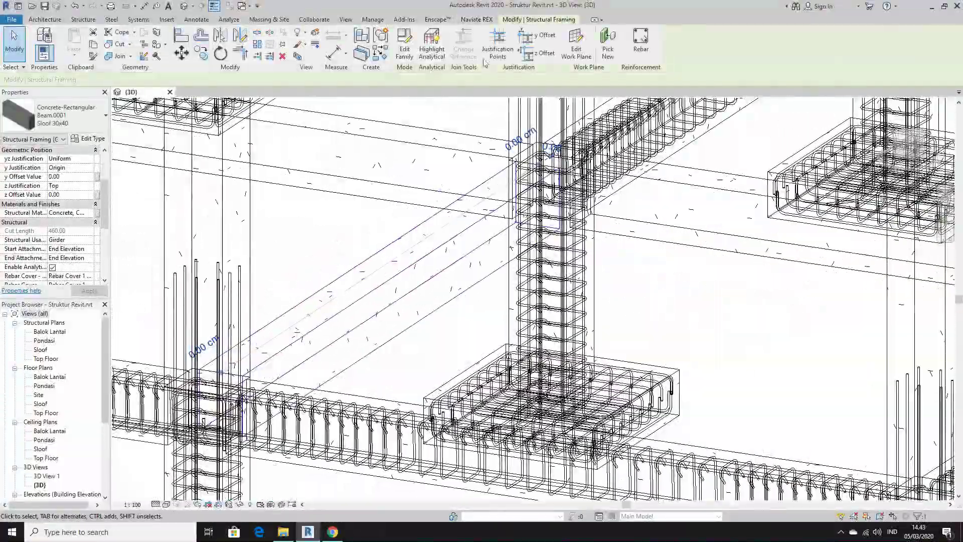
pyautogui.press('Return')
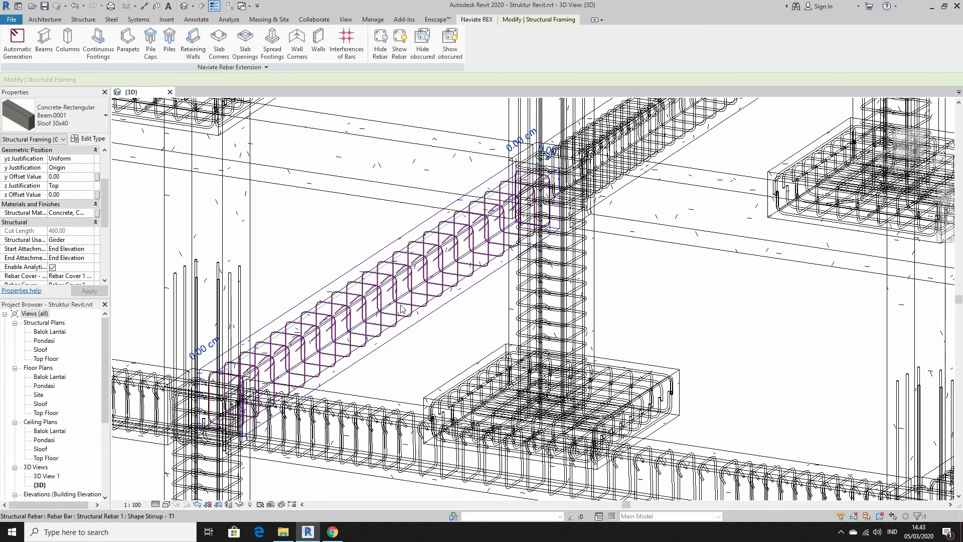
pyautogui.scroll(3, 374, 251)
pyautogui.press('Escape')
pyautogui.click(374, 251)
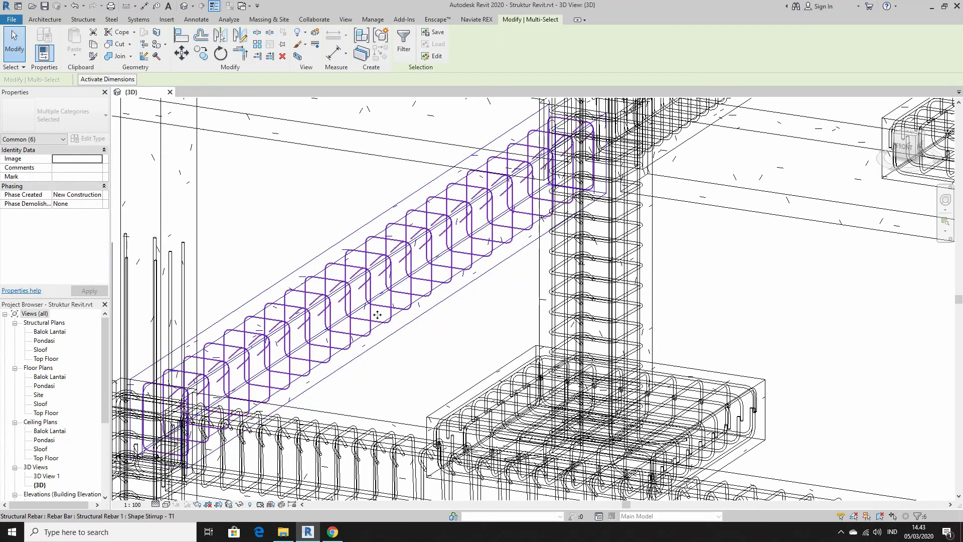
pyautogui.click(70, 231)
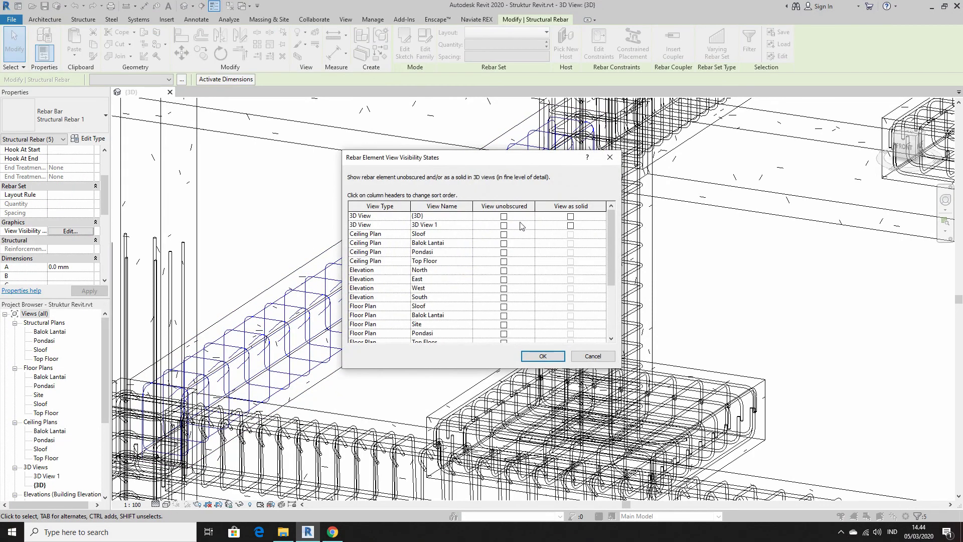
pyautogui.click(570, 216)
pyautogui.click(554, 354)
# Apply a three-zone 100/150/100 mm stirrup distribution to the beam.
pyautogui.click(454, 320)
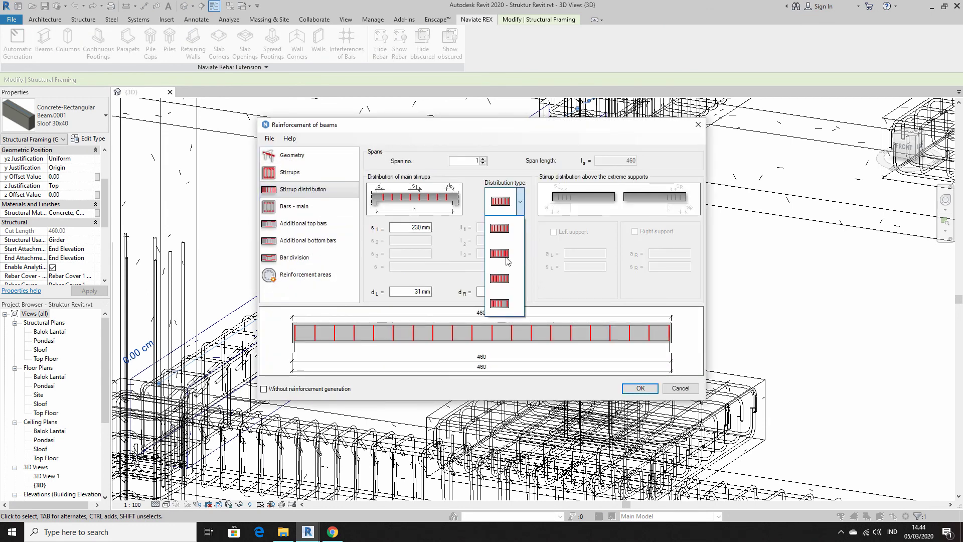
pyautogui.click(501, 255)
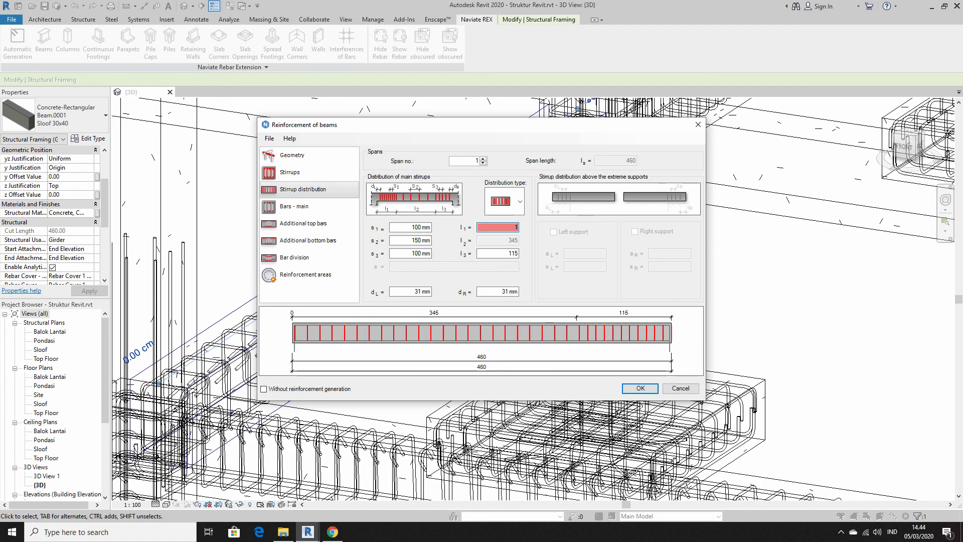
pyautogui.write('115')
pyautogui.click(640, 388)
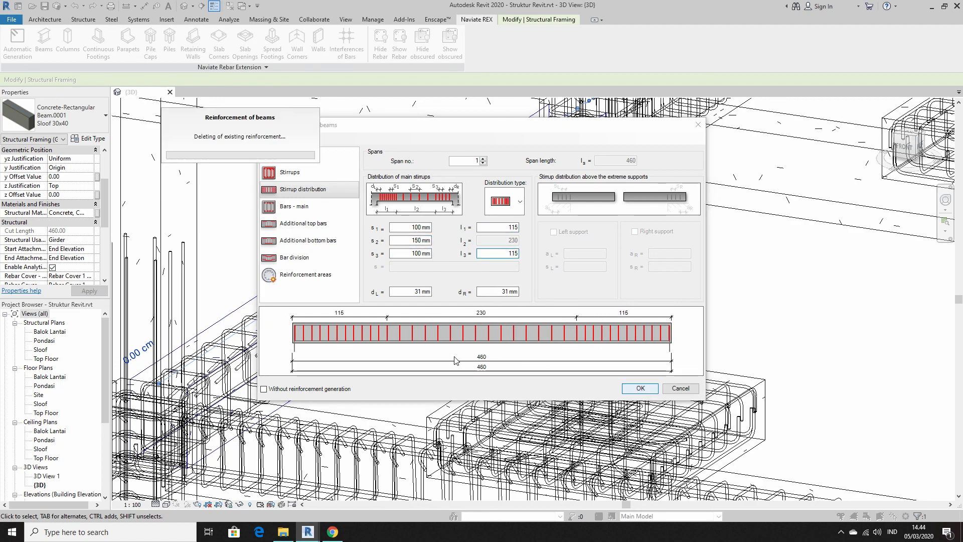
pyautogui.keyDown('shift'); pyautogui.moveTo(351, 301); pyautogui.dragTo(231, 324, button='middle'); pyautogui.keyUp('shift')
pyautogui.scroll(3, 236, 344)
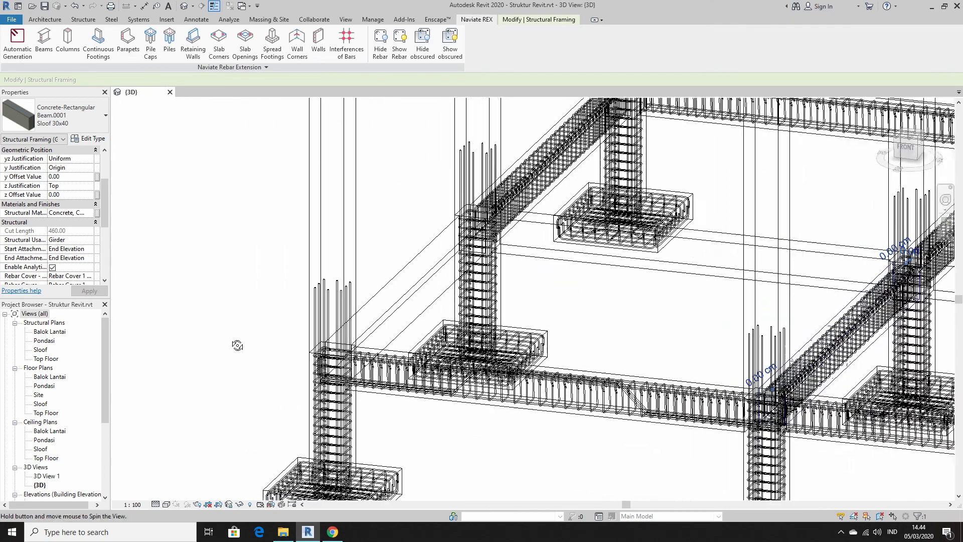
pyautogui.scroll(3, 236, 344)
# Run Automatic Generation on another beam and dismiss the resulting error message.
pyautogui.click(17, 42)
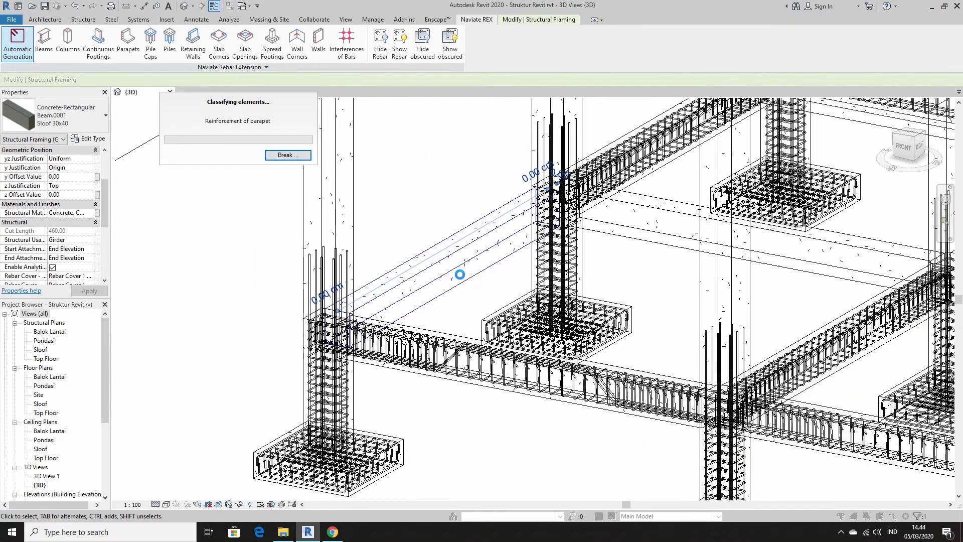
pyautogui.click(569, 357)
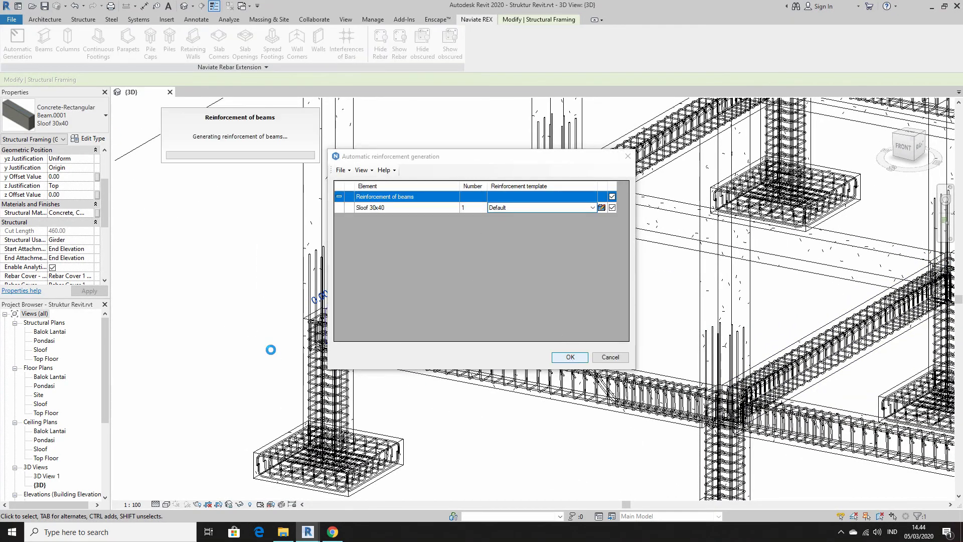
pyautogui.click(567, 299)
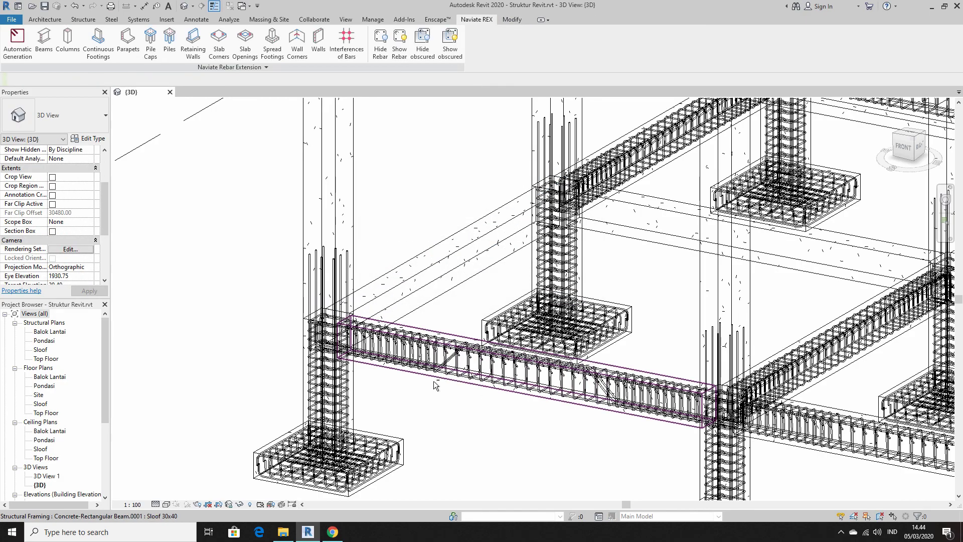
pyautogui.scroll(-2, 434, 381)
pyautogui.scroll(-1, 442, 352)
pyautogui.keyDown('shift'); pyautogui.moveTo(448, 314); pyautogui.dragTo(431, 317, button='middle'); pyautogui.keyUp('shift')
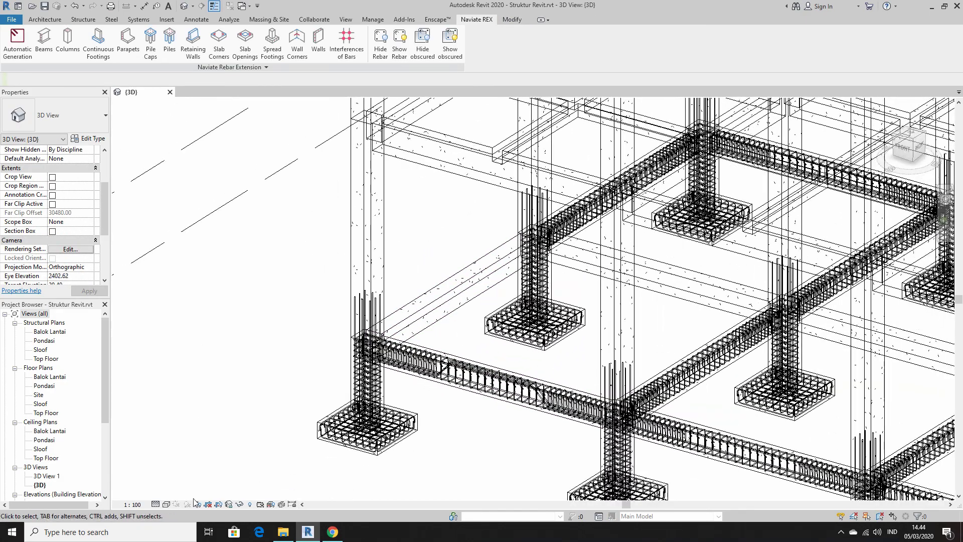
pyautogui.click(166, 505)
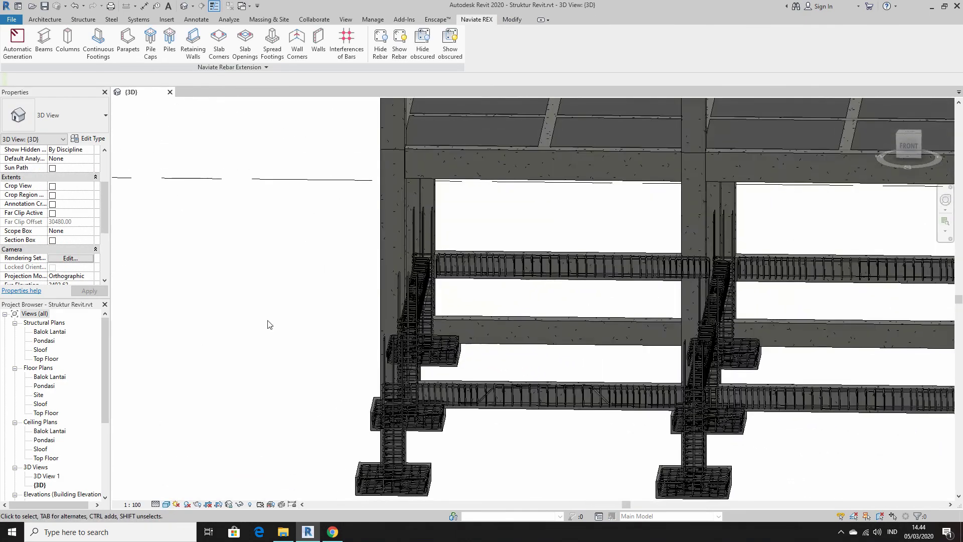
pyautogui.scroll(-1, 400, 389)
pyautogui.scroll(-2, 431, 399)
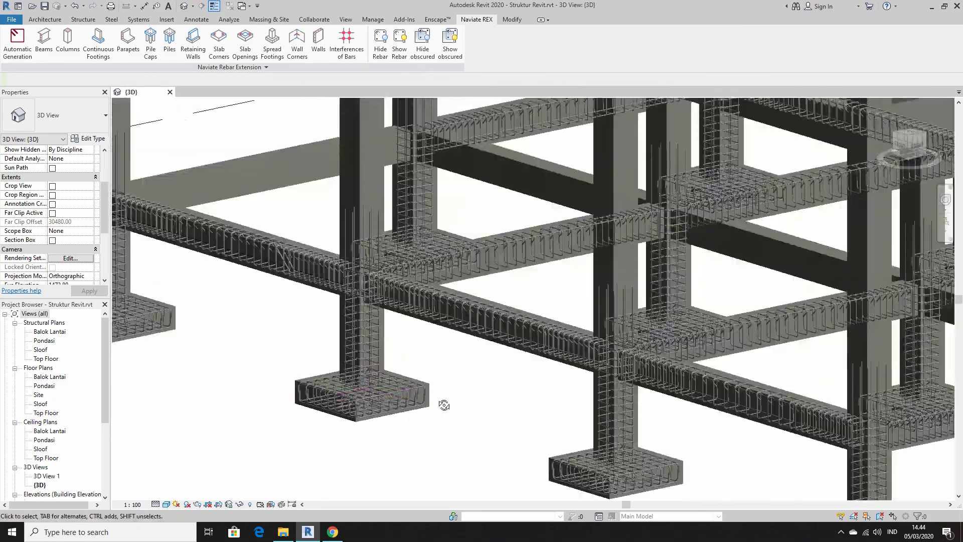
pyautogui.scroll(-2, 454, 418)
pyautogui.moveTo(458, 428)
pyautogui.mouseDown(button='middle')
pyautogui.moveTo(588, 459)
pyautogui.moveTo(553, 451)
pyautogui.mouseUp(button='middle')
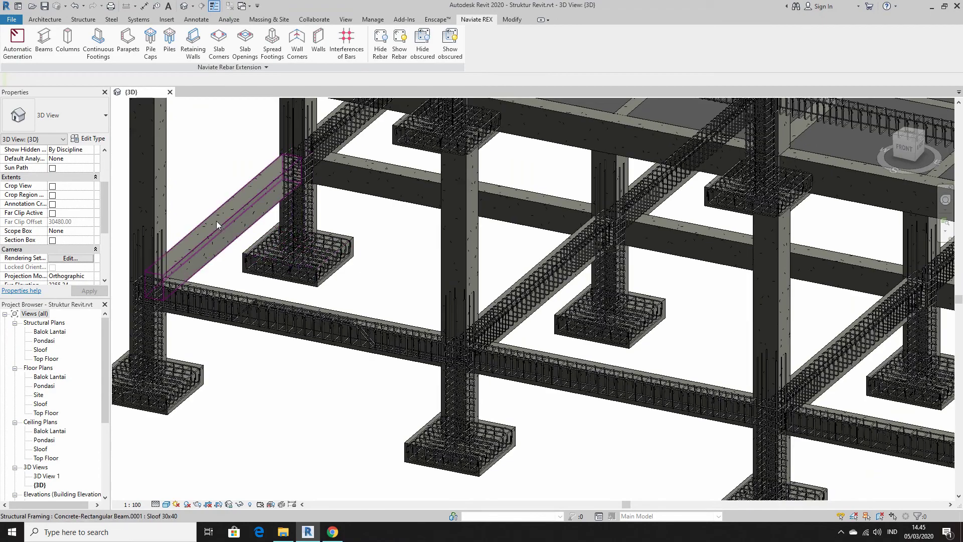
pyautogui.click(215, 218)
pyautogui.click(274, 384)
pyautogui.keyDown('shift'); pyautogui.moveTo(359, 416); pyautogui.dragTo(533, 353, button='middle'); pyautogui.keyUp('shift')
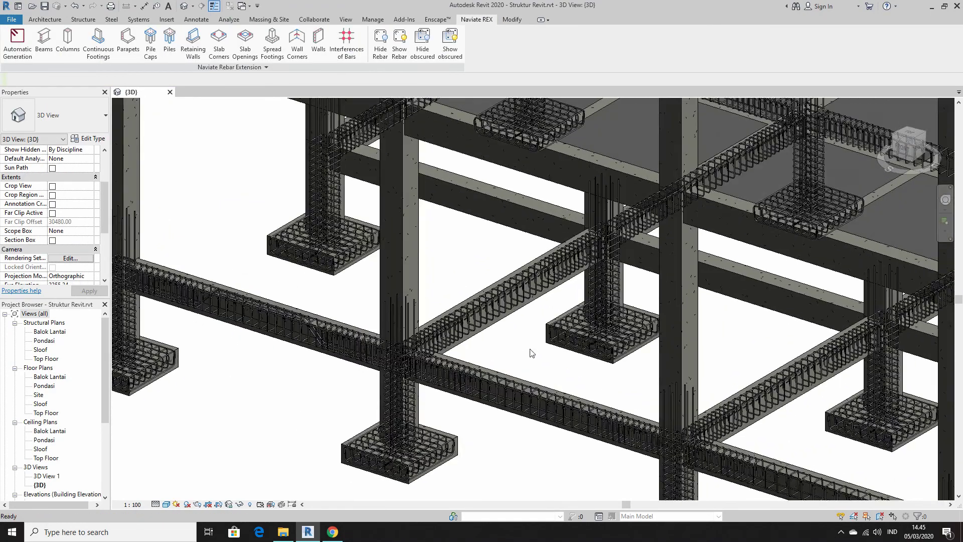
pyautogui.moveTo(507, 340); pyautogui.dragTo(471, 264)
pyautogui.scroll(2, 471, 354)
pyautogui.press('Escape')
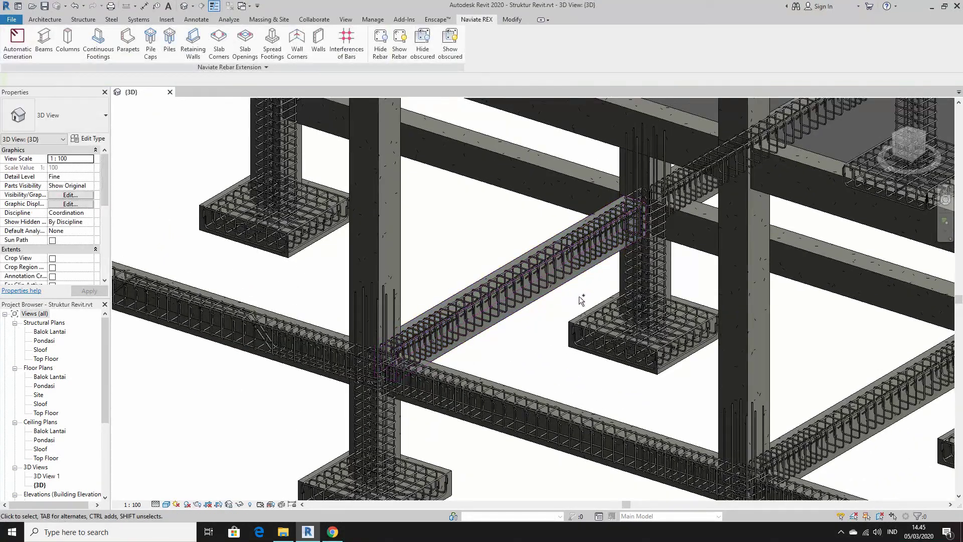
pyautogui.moveTo(579, 296); pyautogui.dragTo(481, 346)
pyautogui.scroll(-3, 504, 351)
pyautogui.keyDown('shift'); pyautogui.moveTo(494, 366); pyautogui.dragTo(420, 361, button='middle'); pyautogui.keyUp('shift')
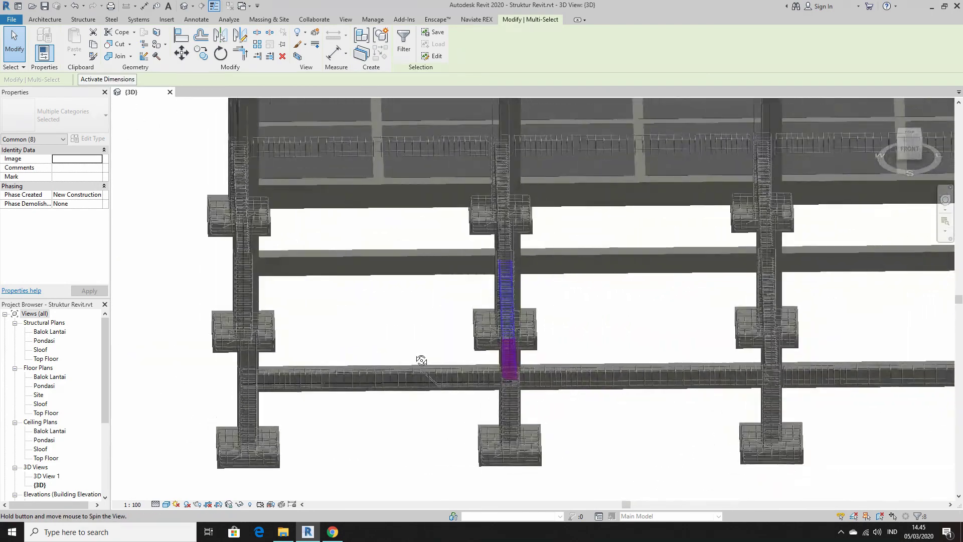
pyautogui.scroll(2, 419, 361)
# Open Section 1 and zoom in to inspect the sloof stirrups, abandoning a started copy.
pyautogui.scroll(-2, 76, 461)
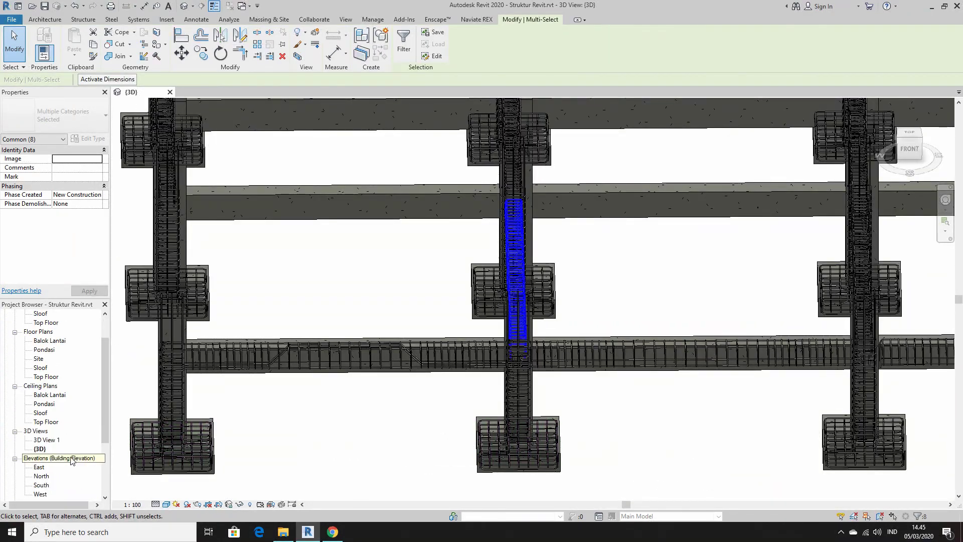
pyautogui.doubleClick(50, 478)
pyautogui.scroll(3, 453, 378)
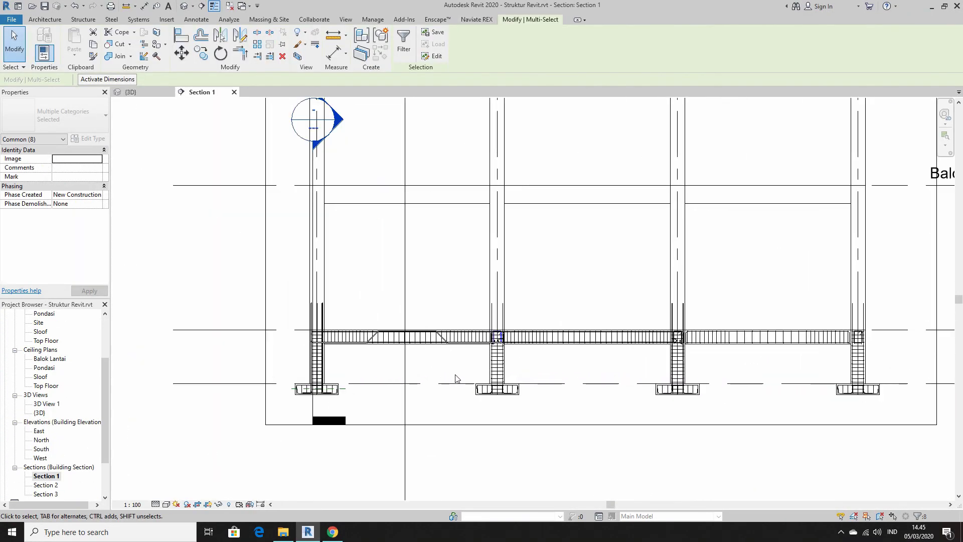
pyautogui.scroll(4, 454, 379)
pyautogui.scroll(-1, 469, 411)
pyautogui.press('c')
pyautogui.press('o')
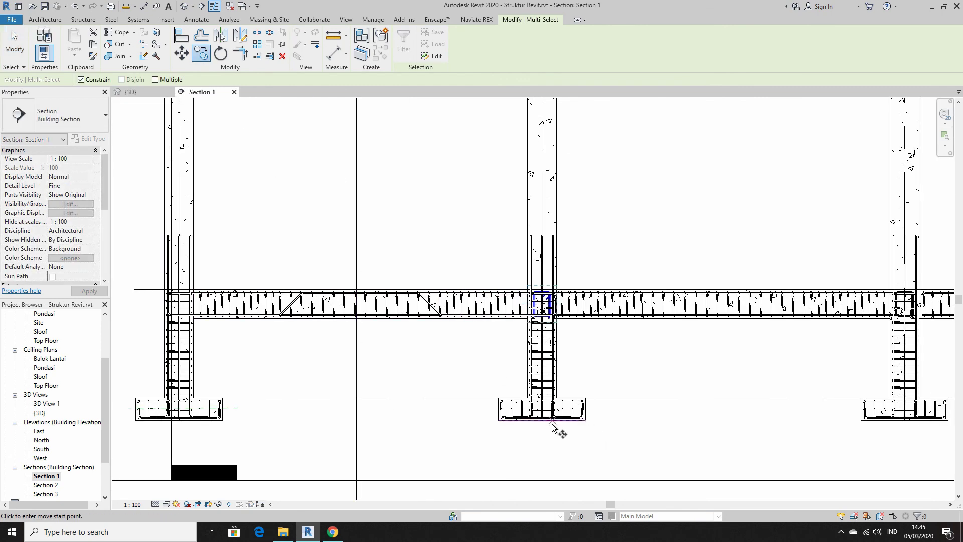
pyautogui.click(543, 423)
pyautogui.scroll(3, 168, 404)
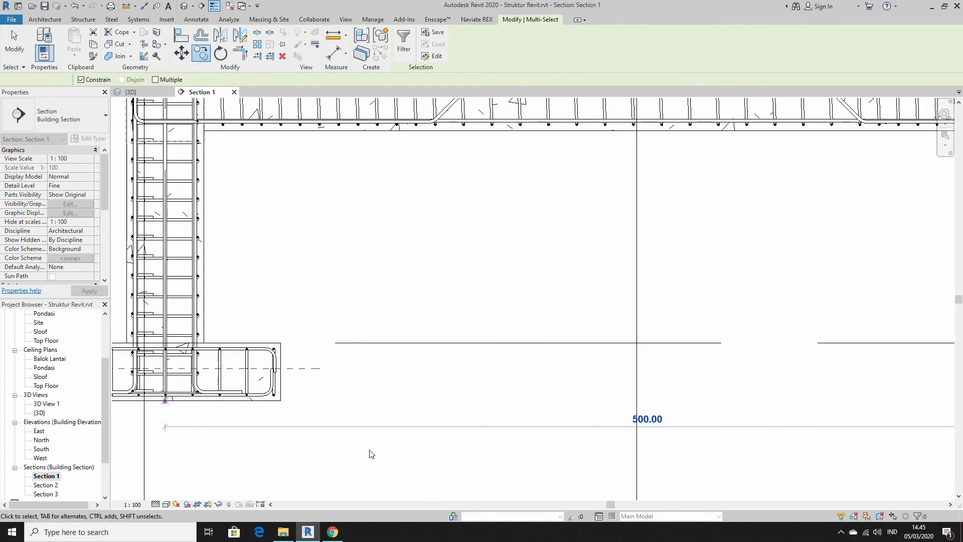
pyautogui.press('Escape')
# Back in the 3D view, select a sloof beam and its stirrups, filtered to rebar only.
pyautogui.hotkey('ctrl', 'Tab')
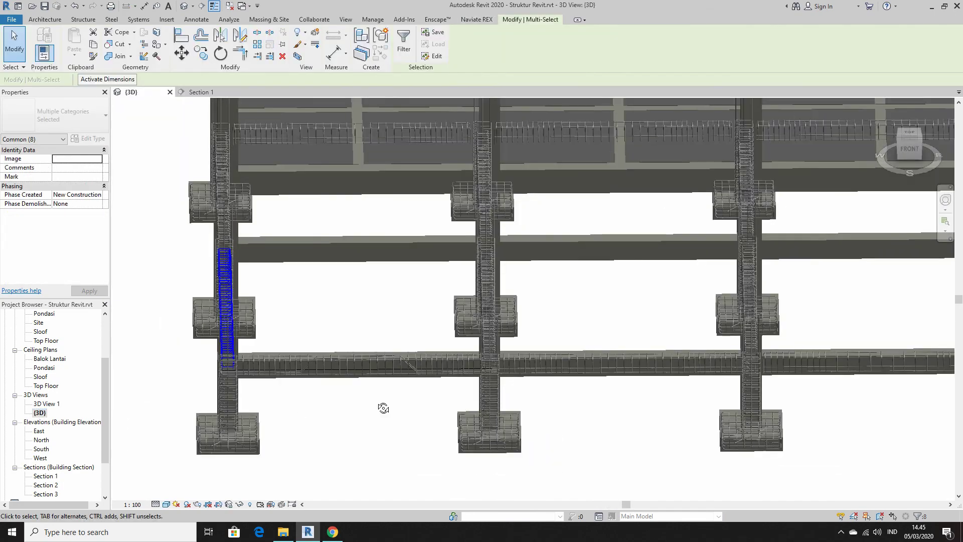
pyautogui.keyDown('shift'); pyautogui.moveTo(384, 408); pyautogui.dragTo(215, 394, button='middle'); pyautogui.keyUp('shift')
pyautogui.scroll(5, 314, 389)
pyautogui.click(388, 261)
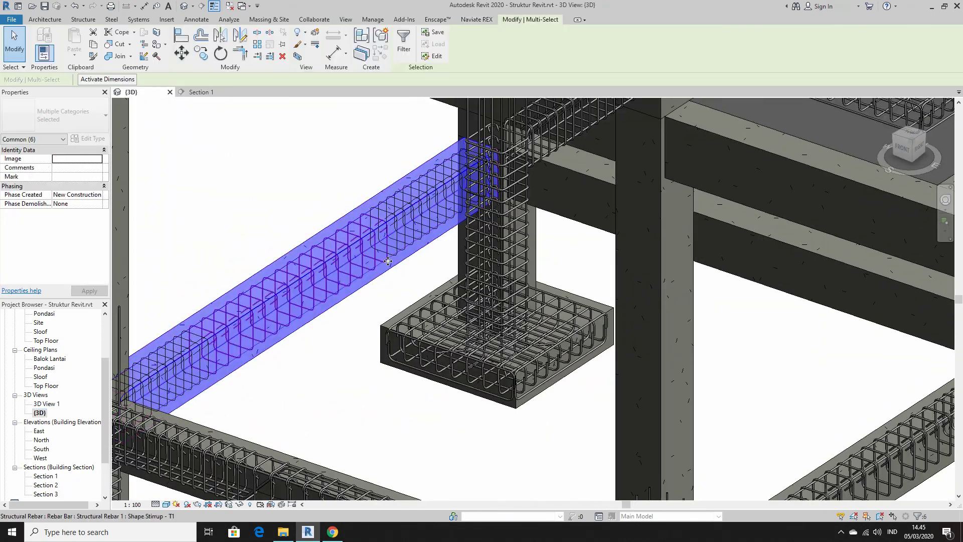
pyautogui.keyDown('ctrl'); pyautogui.click(329, 297); pyautogui.keyUp('ctrl')
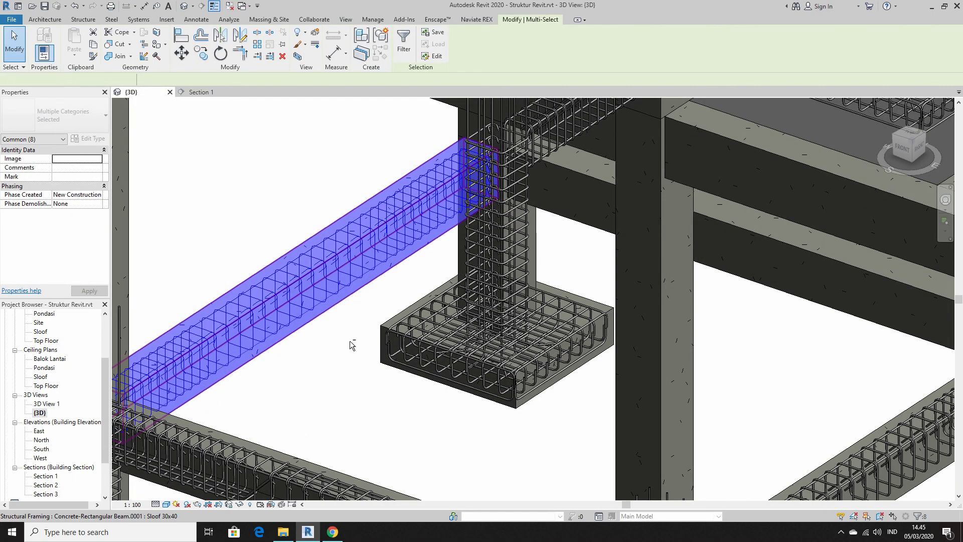
pyautogui.click(62, 139)
pyautogui.click(30, 166)
# Review the rebar View Visibility settings for the selected stirrups, then clear the selection.
pyautogui.click(70, 231)
pyautogui.click(504, 216)
pyautogui.click(543, 356)
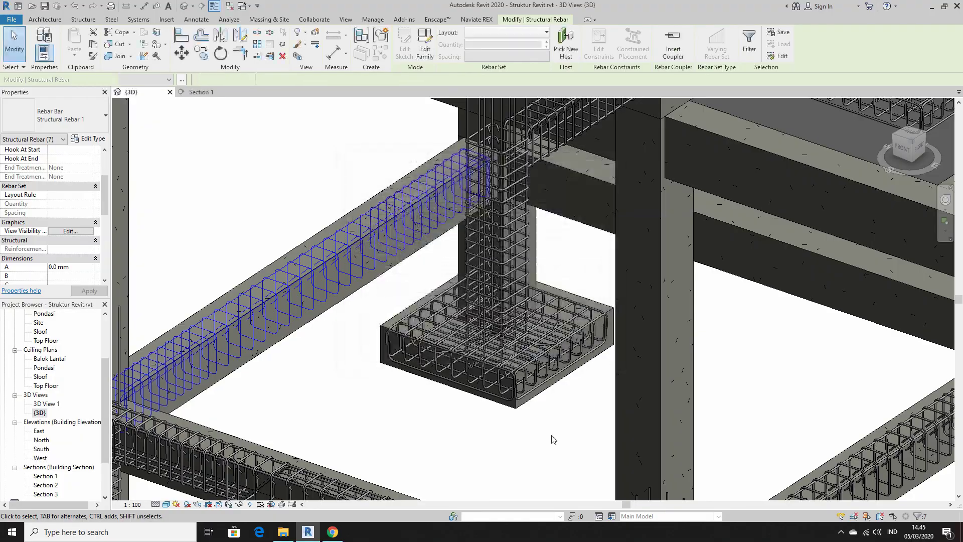
pyautogui.press('Escape')
pyautogui.scroll(-3, 552, 326)
pyautogui.scroll(-3, 551, 326)
# Orbit to show the whole foundation frame and set the Visual Style to Wireframe.
pyautogui.moveTo(552, 327)
pyautogui.keyDown('shift'); pyautogui.mouseDown(button='middle')
pyautogui.moveTo(701, 282)
pyautogui.moveTo(437, 338)
pyautogui.moveTo(440, 362)
pyautogui.mouseUp(button='middle'); pyautogui.keyUp('shift')
pyautogui.scroll(-3, 440, 362)
pyautogui.scroll(5, 440, 363)
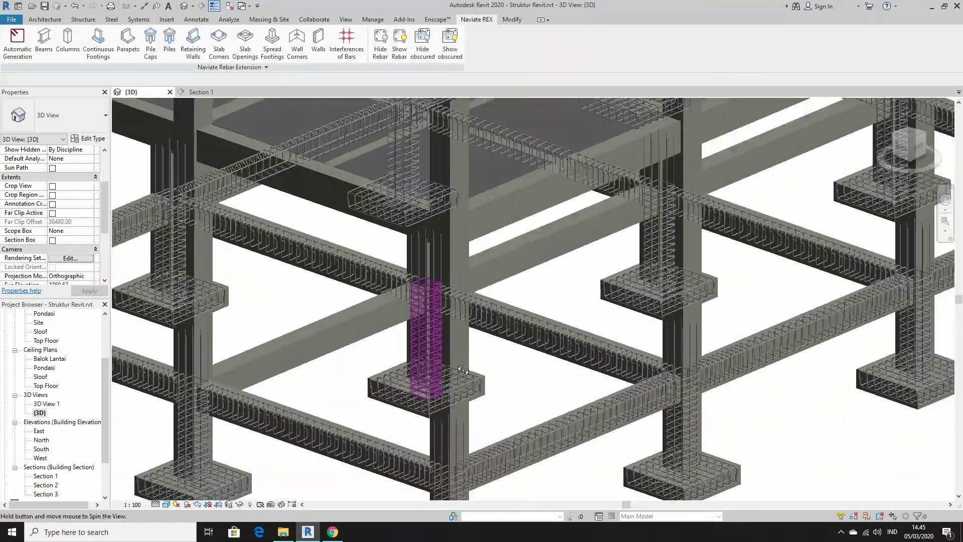
pyautogui.scroll(3, 439, 362)
pyautogui.click(166, 504)
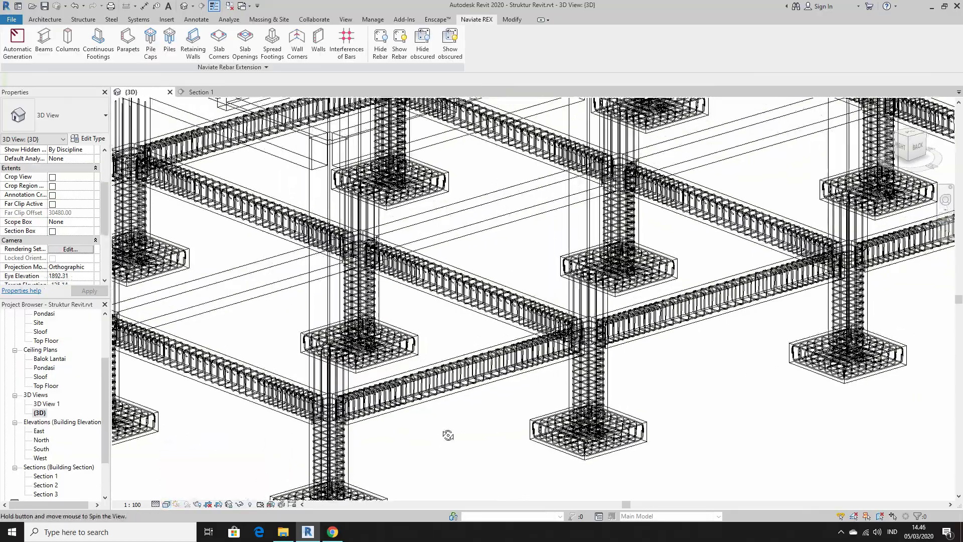